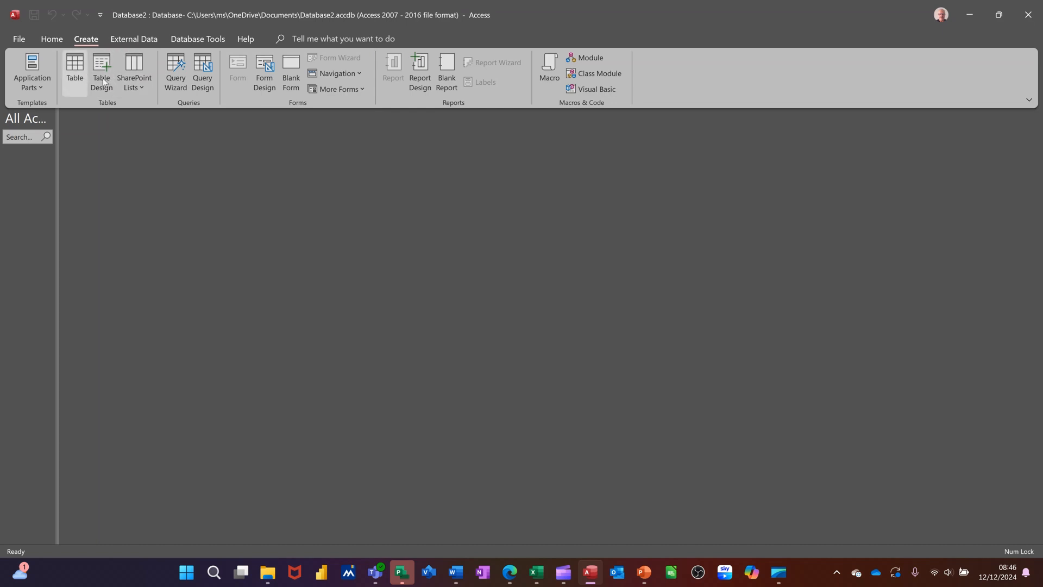
{"action": "left_click", "coordinate": [132, 76]}
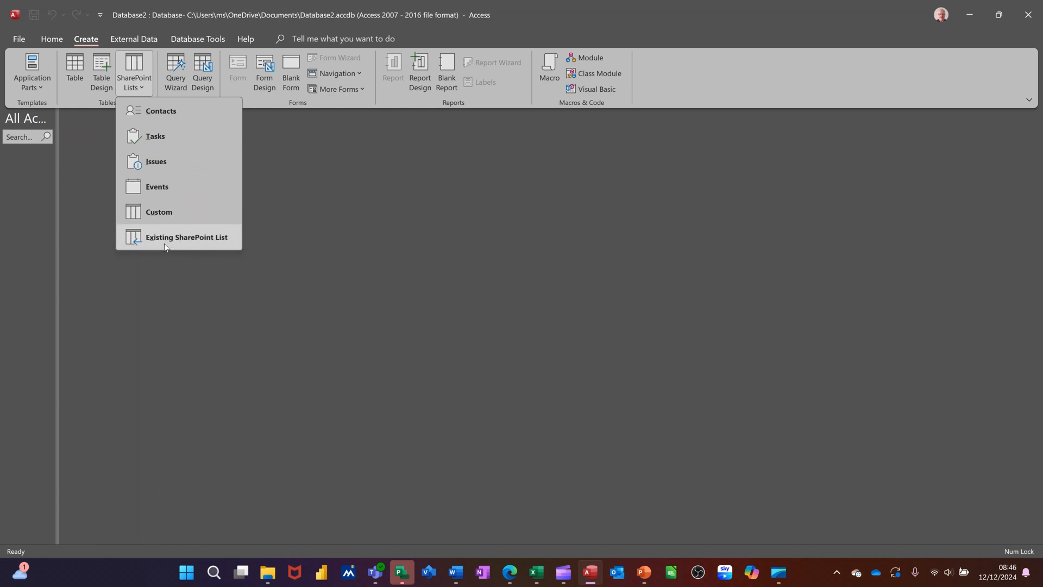
{"action": "left_click", "coordinate": [158, 137]}
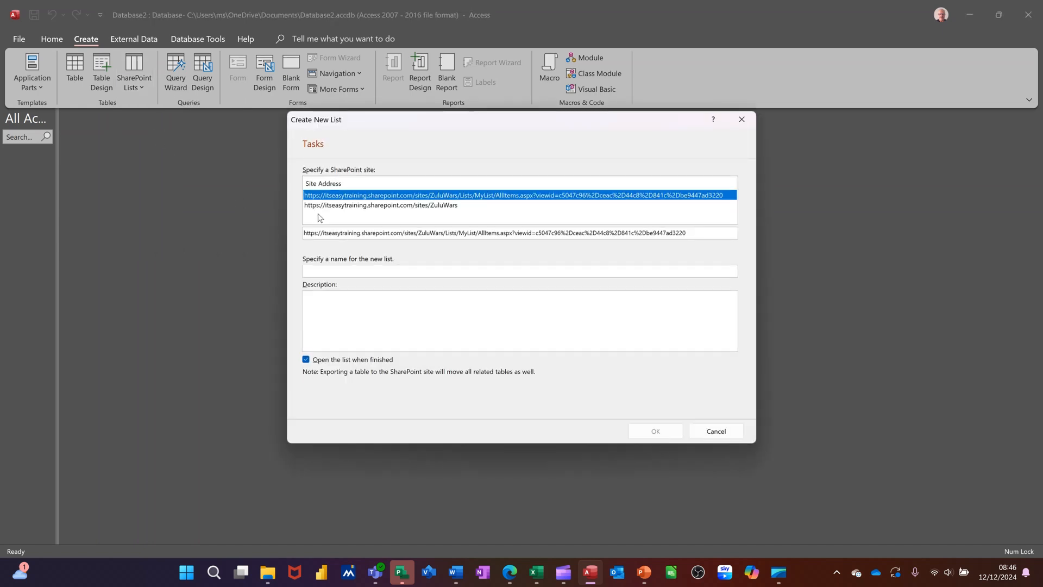
{"action": "left_click", "coordinate": [431, 209]}
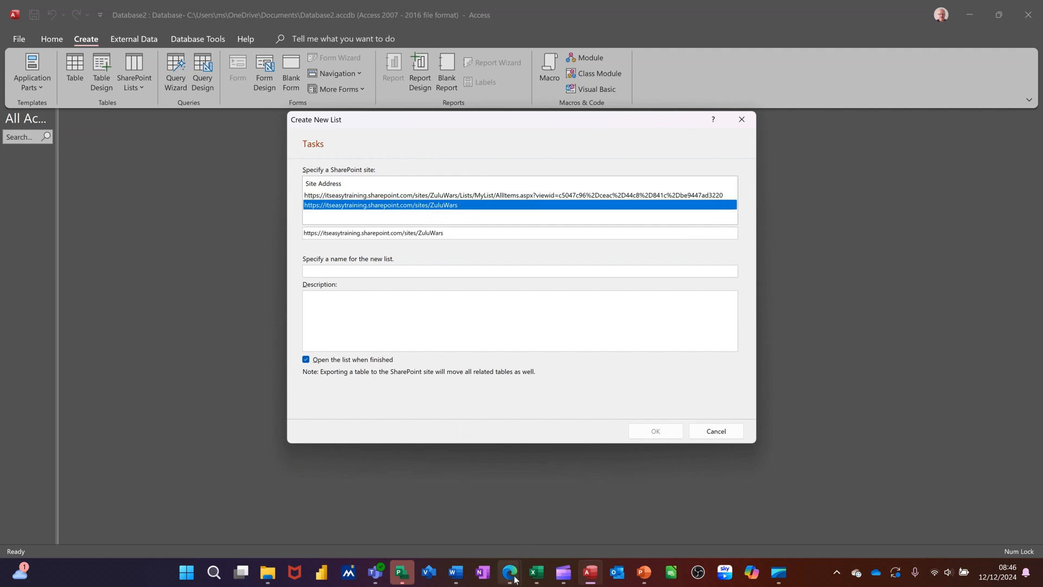
Switch to the Zulu Wars SharePoint site in Edge and check its web address.
{"action": "mouse_move", "coordinate": [512, 572]}
{"action": "left_click", "coordinate": [523, 527]}
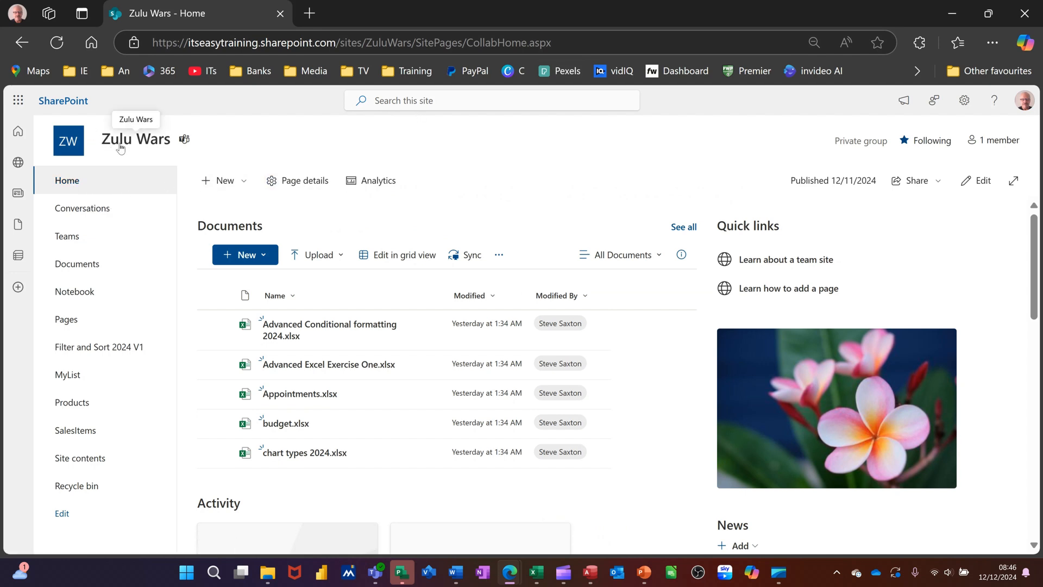
{"action": "left_click", "coordinate": [565, 41]}
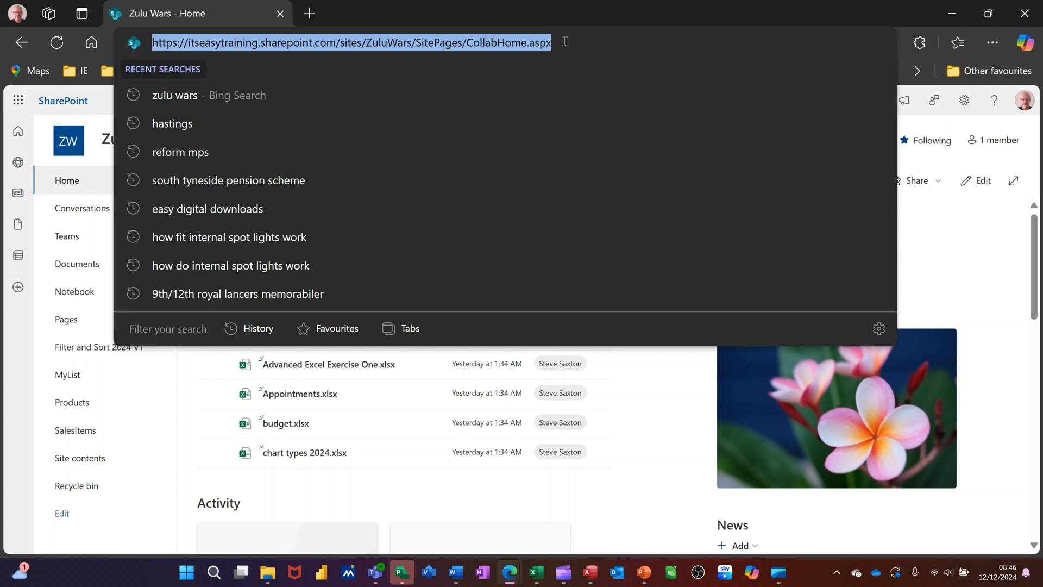
{"action": "left_click", "coordinate": [629, 524]}
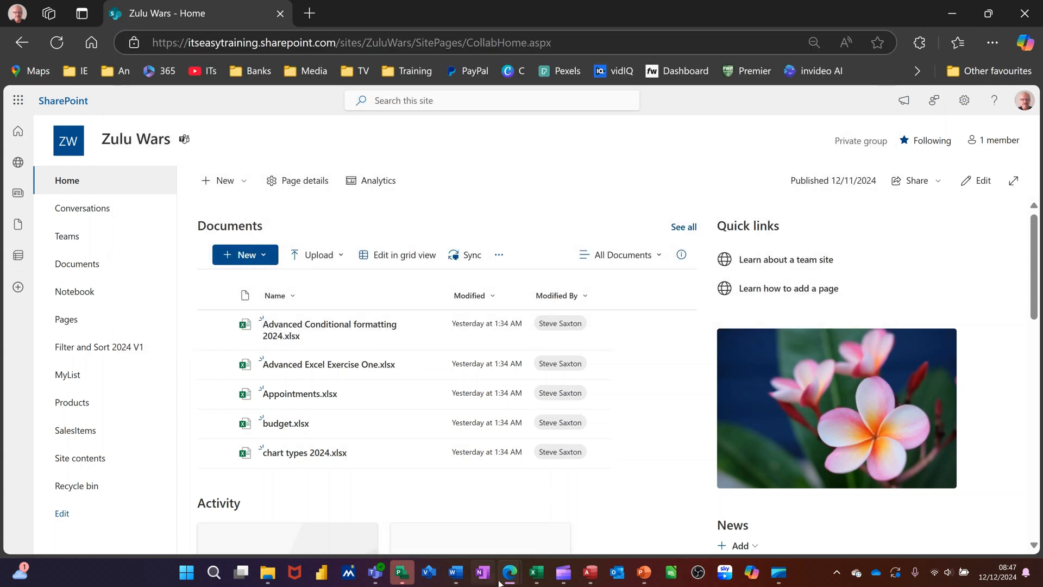
Switch back to Access, create the new list with the name Tasks, and widen the pane listing the tables.
{"action": "left_click", "coordinate": [586, 575]}
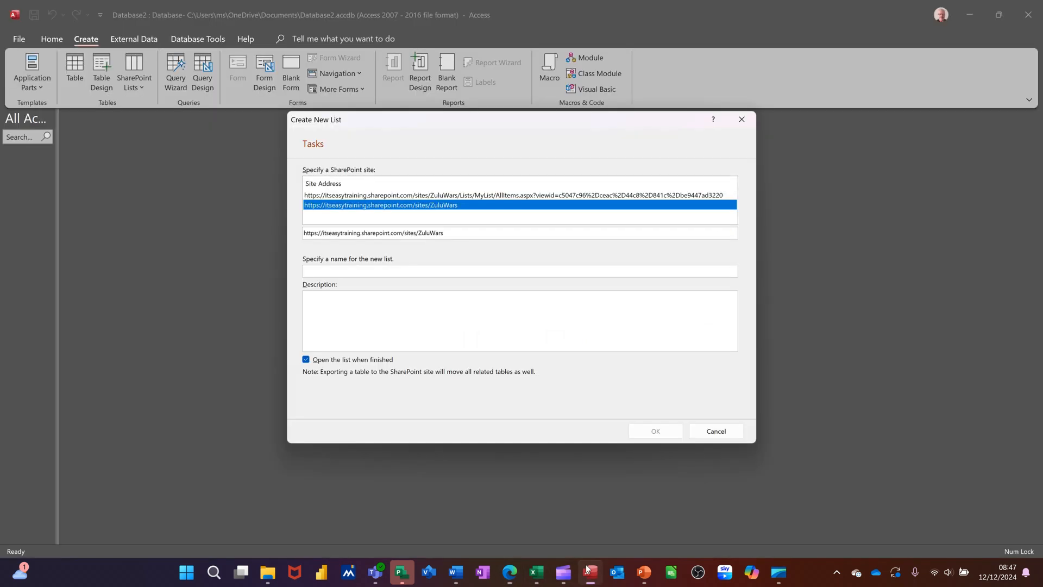
{"action": "left_click", "coordinate": [371, 271]}
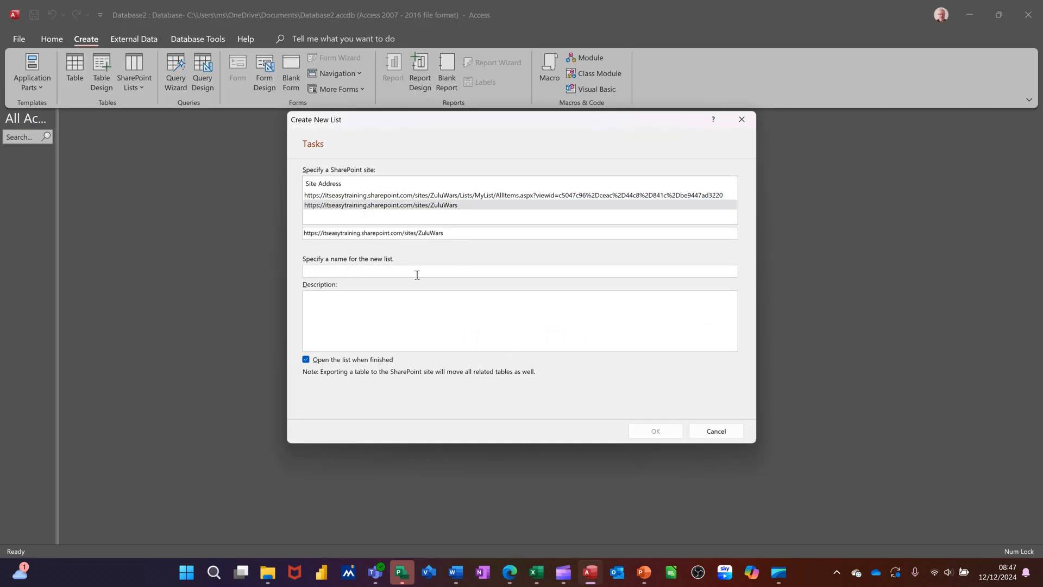
{"action": "type", "text": "Tasks"}
{"action": "left_click", "coordinate": [652, 435]}
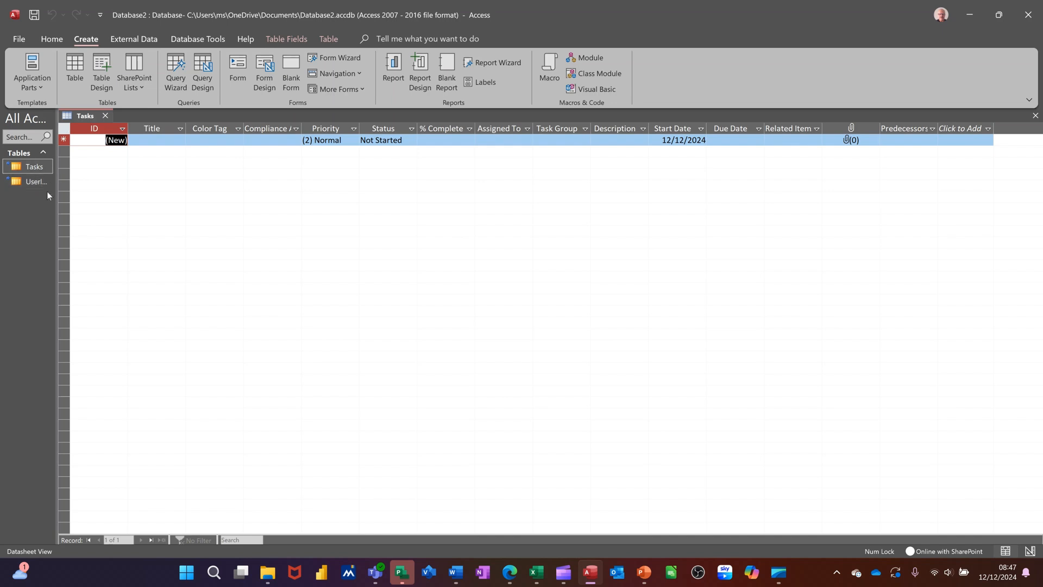
{"action": "left_click_drag", "start_coordinate": [57, 194], "coordinate": [116, 204]}
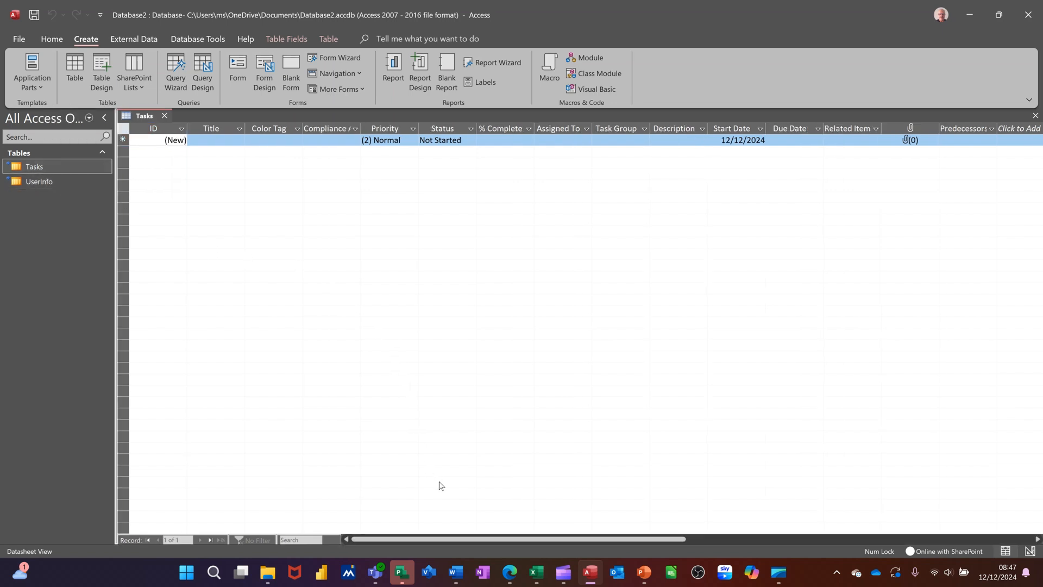
Switch to the Zulu Wars site in Edge and open the Tasks list from its site contents.
{"action": "mouse_move", "coordinate": [509, 571]}
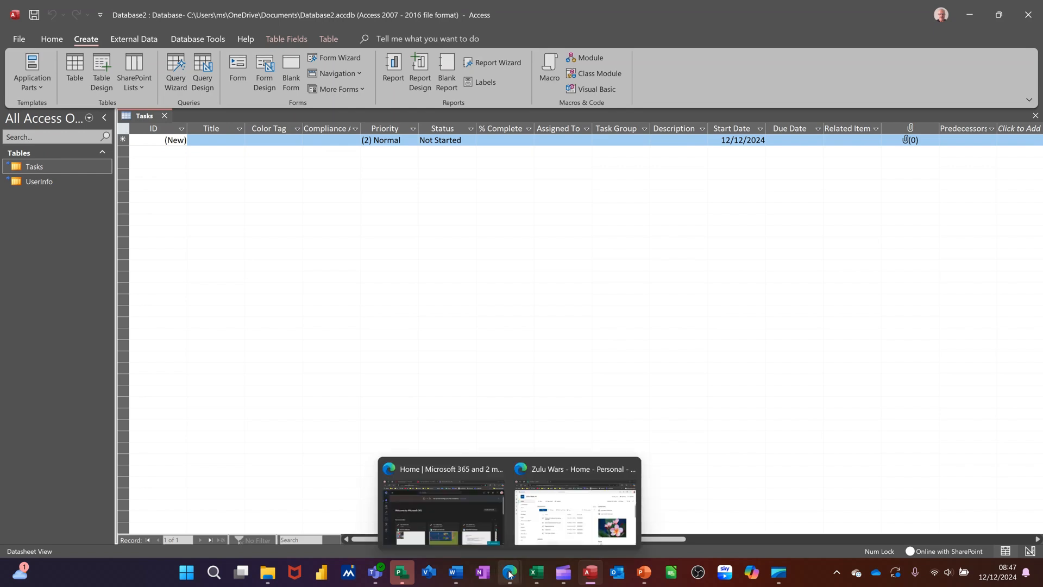
{"action": "left_click", "coordinate": [546, 532]}
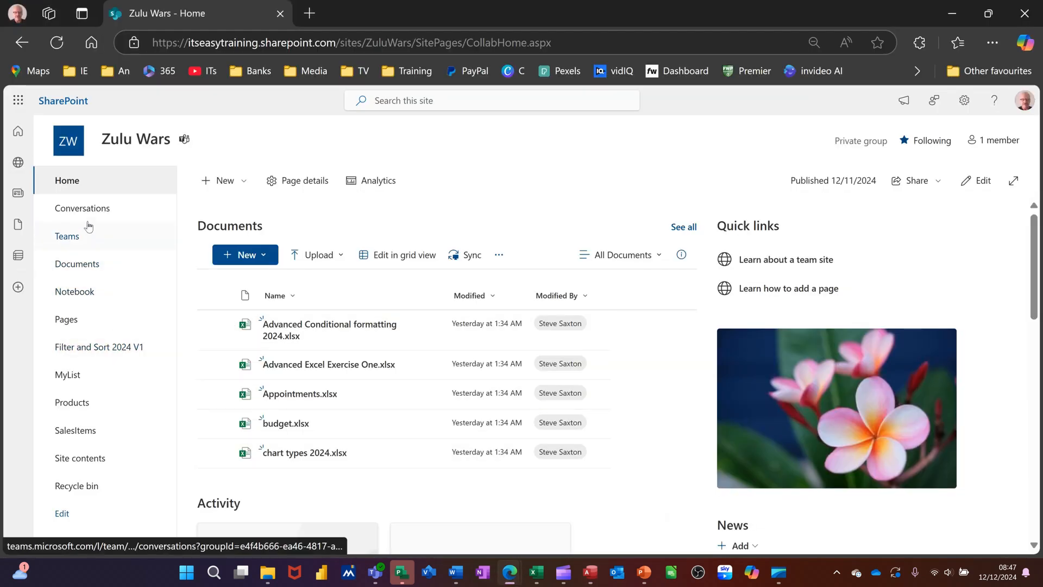
{"action": "left_click", "coordinate": [92, 463]}
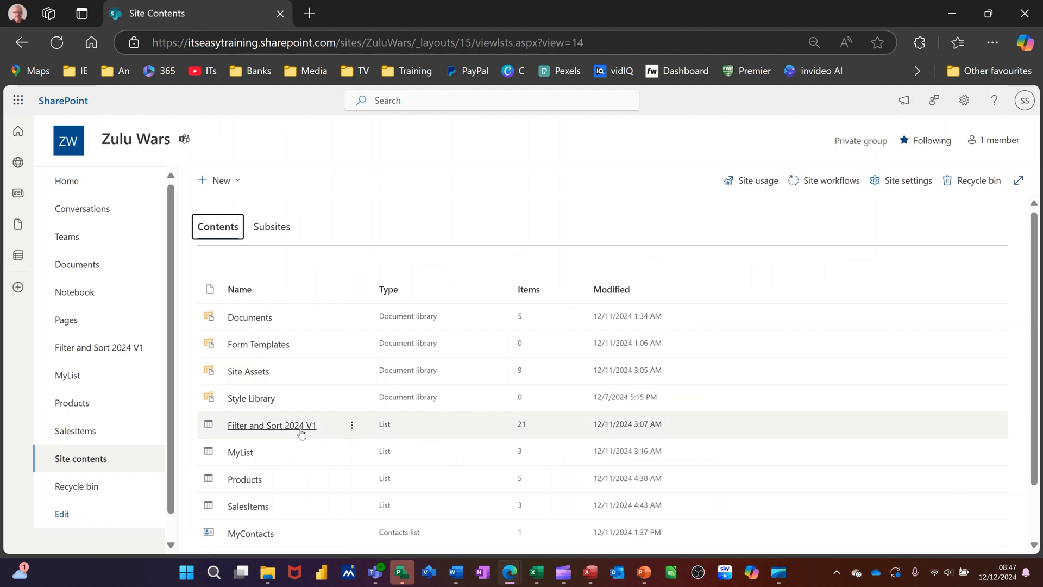
{"action": "scroll", "coordinate": [291, 485], "scroll_direction": "down", "scroll_amount": 2}
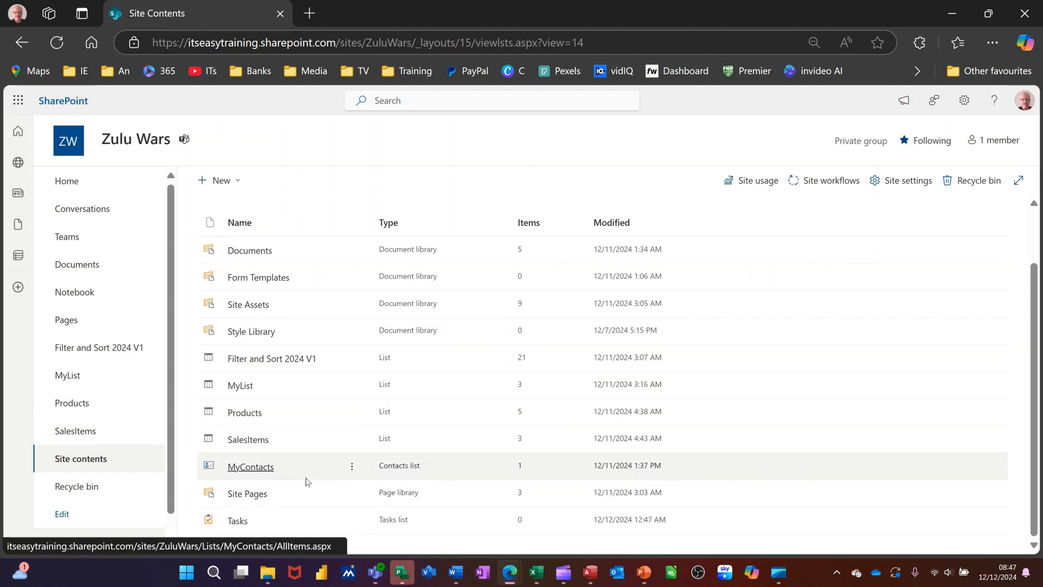
{"action": "left_click", "coordinate": [241, 522]}
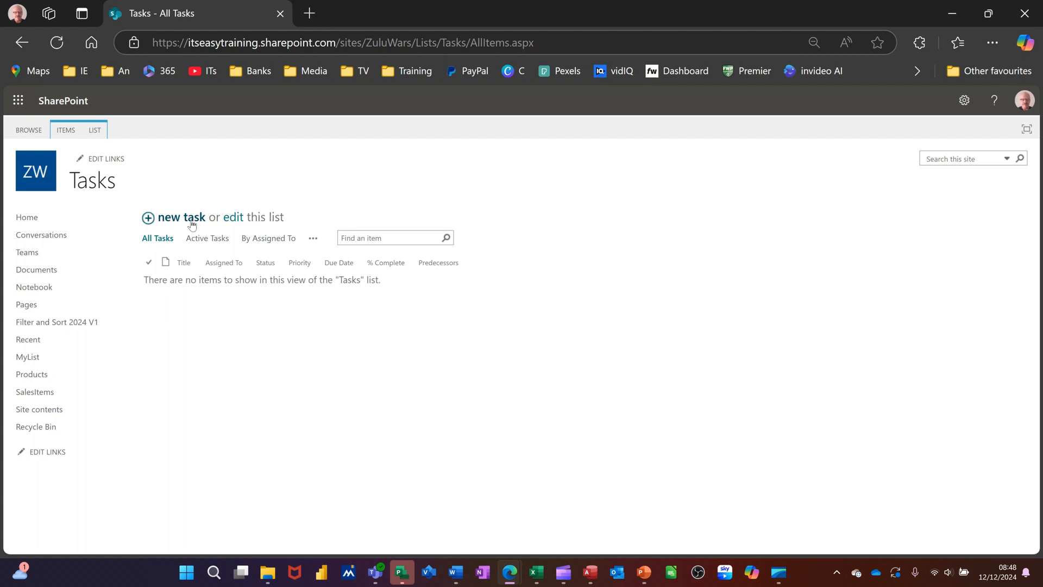
Add a new task named Training Event with due date 12/19/2024 to the list and save it.
{"action": "left_click", "coordinate": [154, 219]}
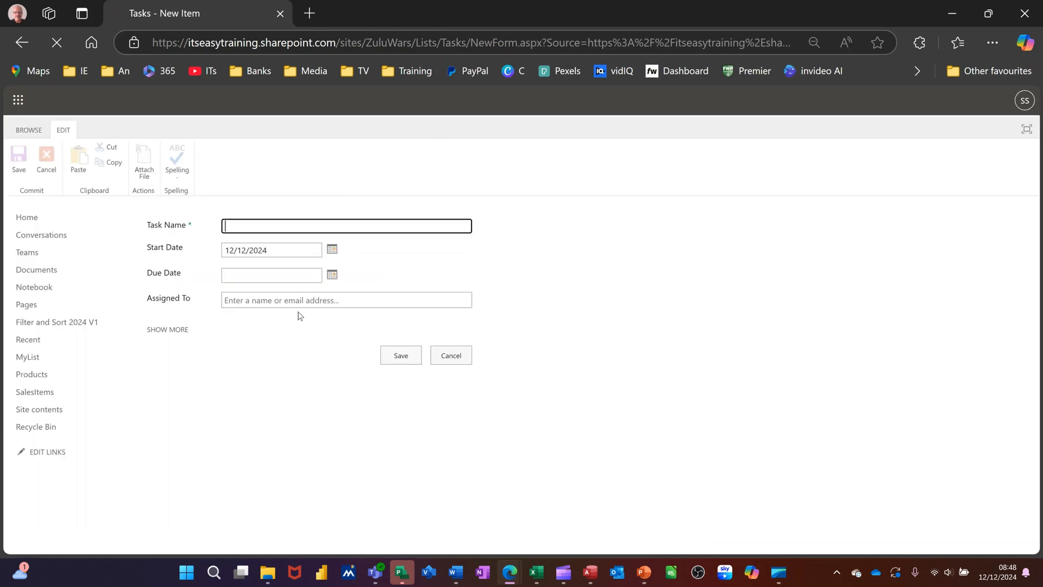
{"action": "type", "text": "raining Event"}
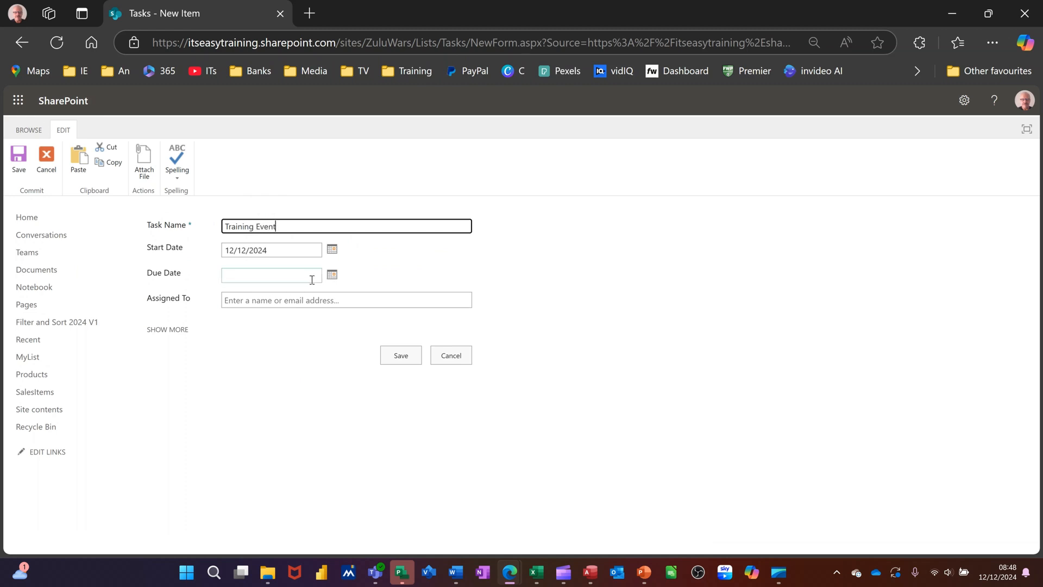
{"action": "left_click", "coordinate": [330, 274]}
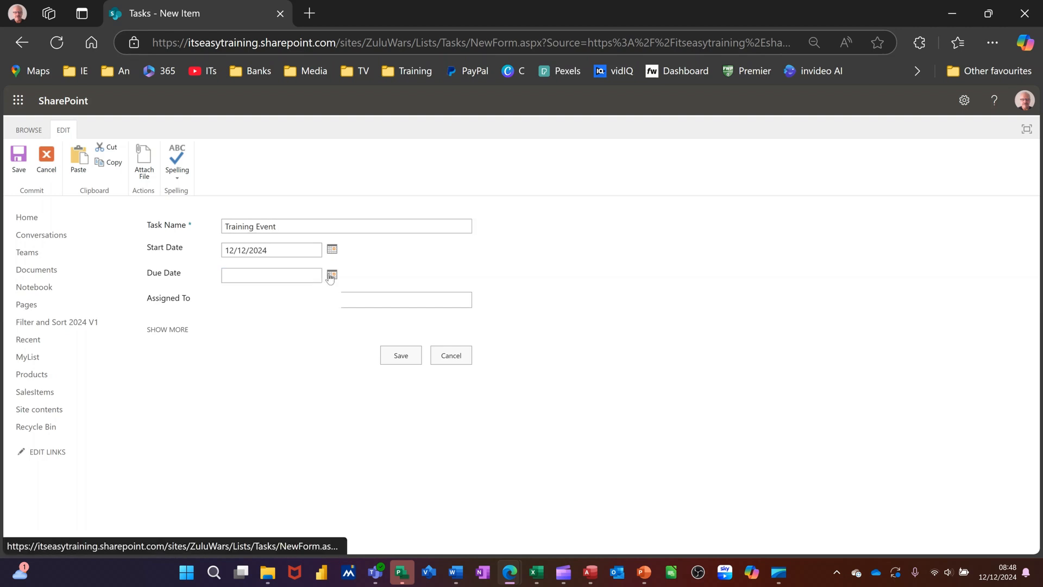
{"action": "left_click", "coordinate": [298, 352]}
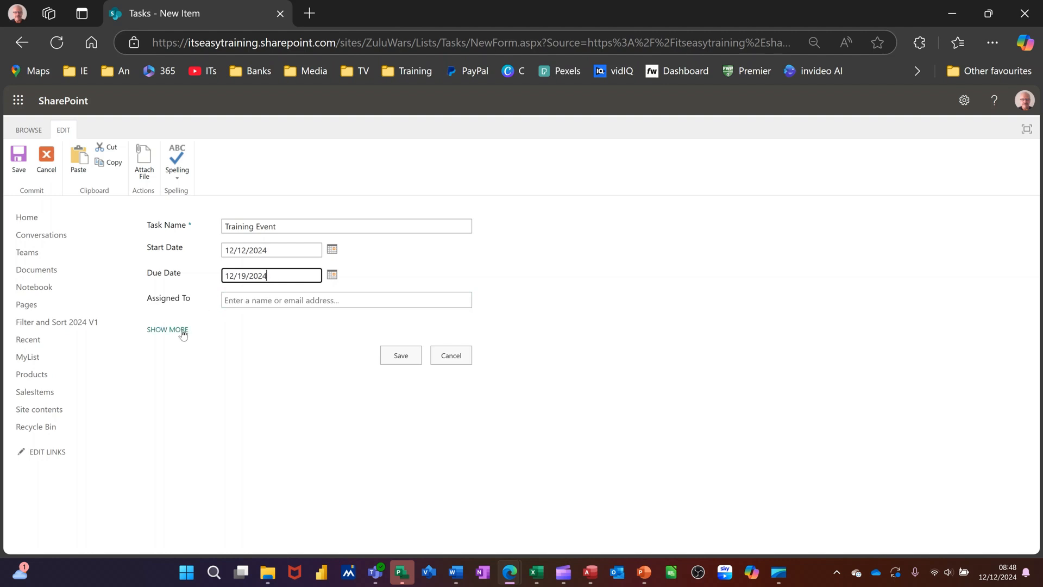
{"action": "left_click", "coordinate": [392, 356]}
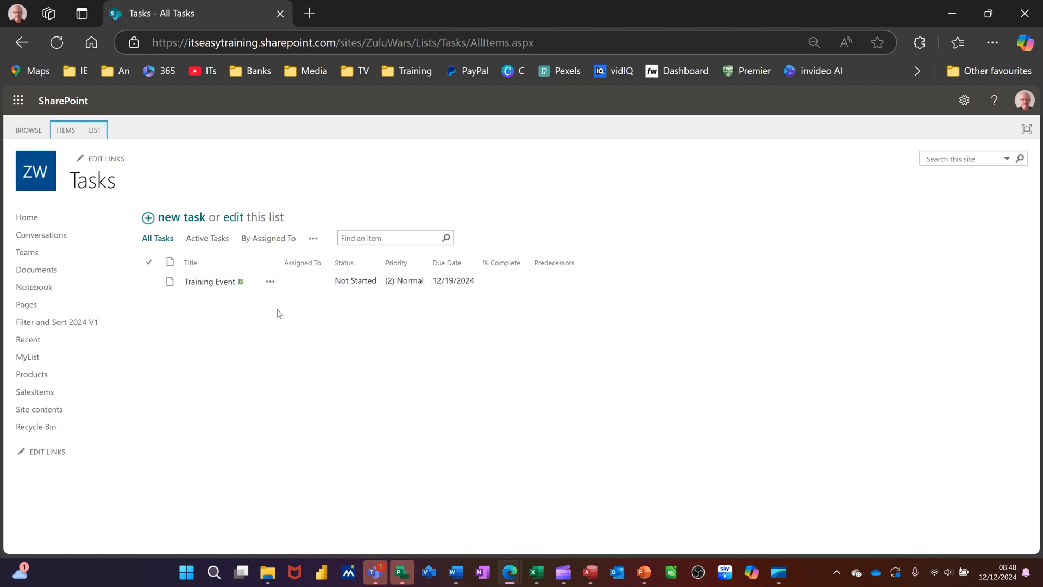
Switch to Access, refresh the linked SharePoint data source with the Linked Table Manager, and close the Tasks table.
{"action": "left_click", "coordinate": [588, 573]}
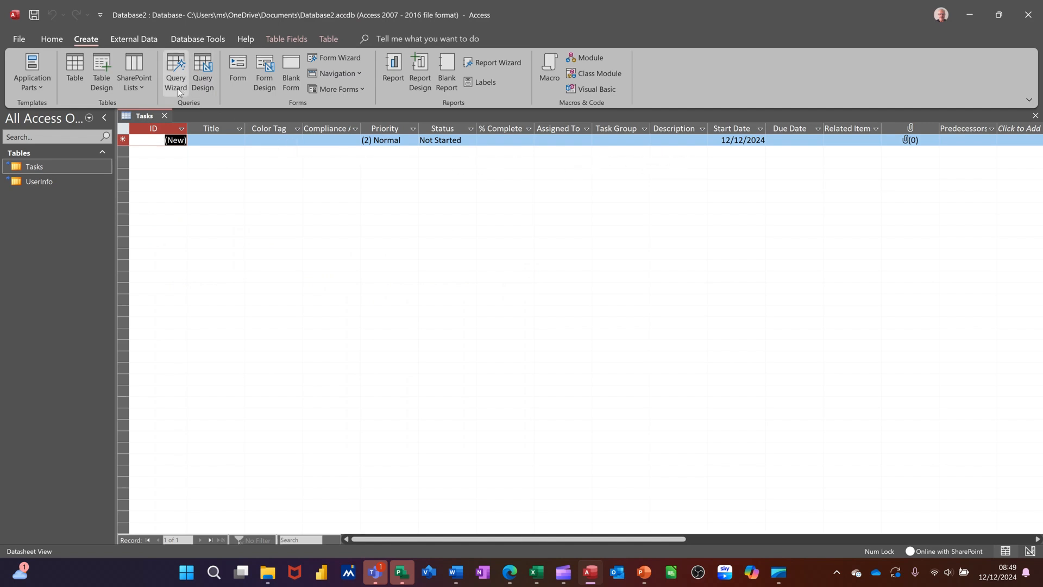
{"action": "left_click", "coordinate": [132, 41]}
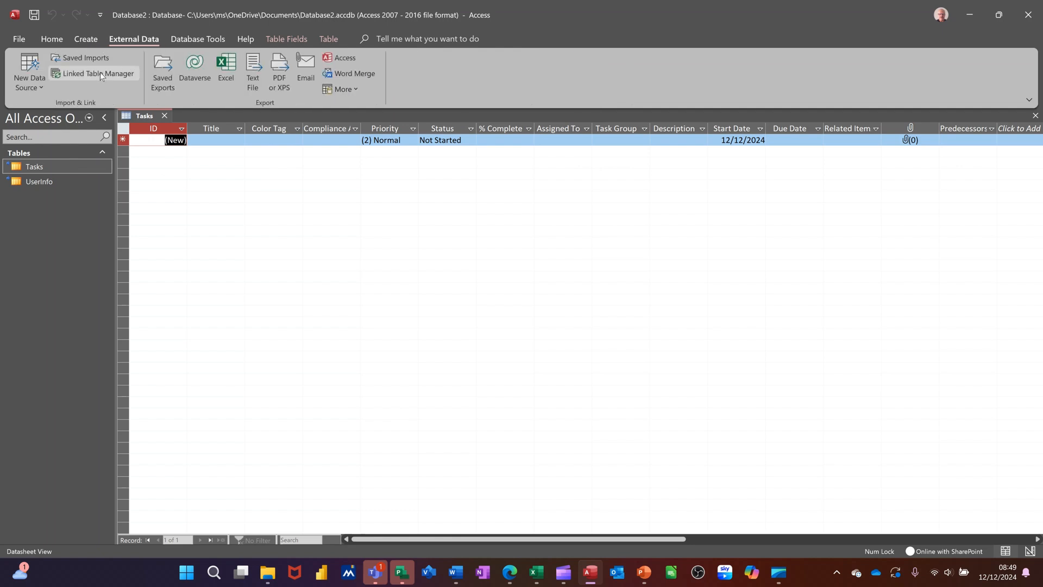
{"action": "left_click", "coordinate": [88, 75]}
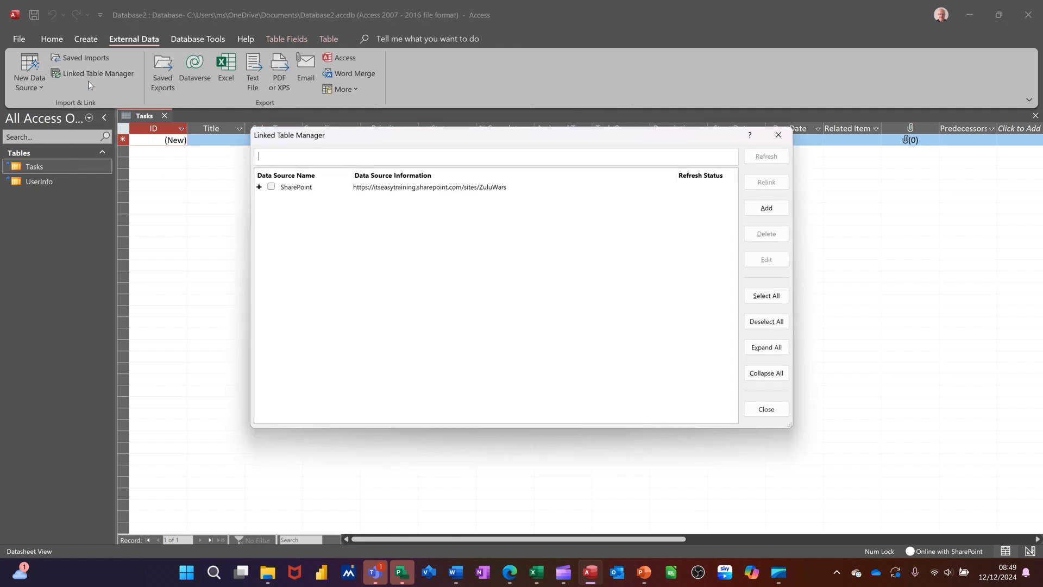
{"action": "left_click", "coordinate": [271, 187]}
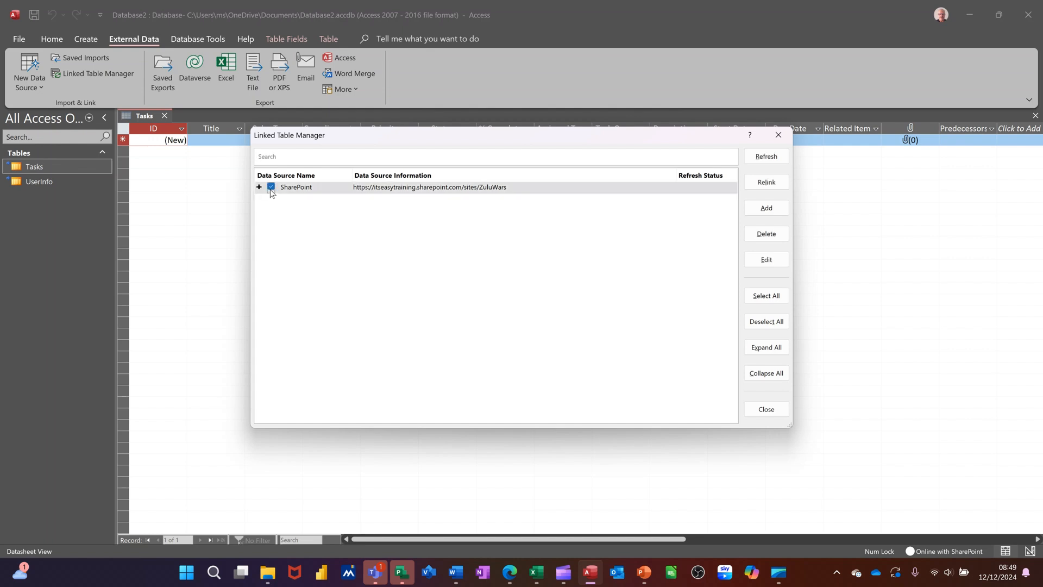
{"action": "left_click", "coordinate": [767, 157]}
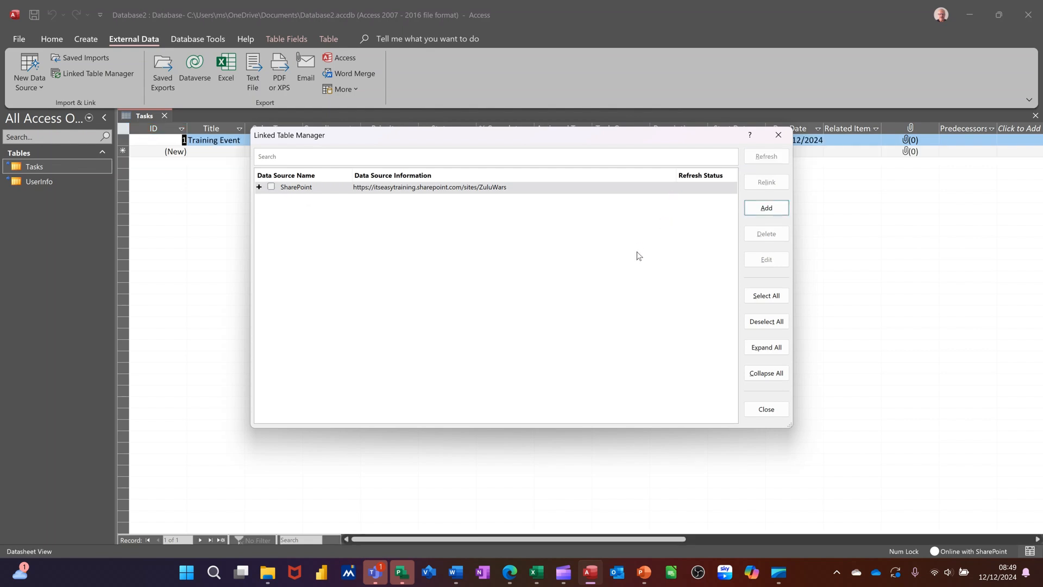
{"action": "left_click", "coordinate": [779, 134]}
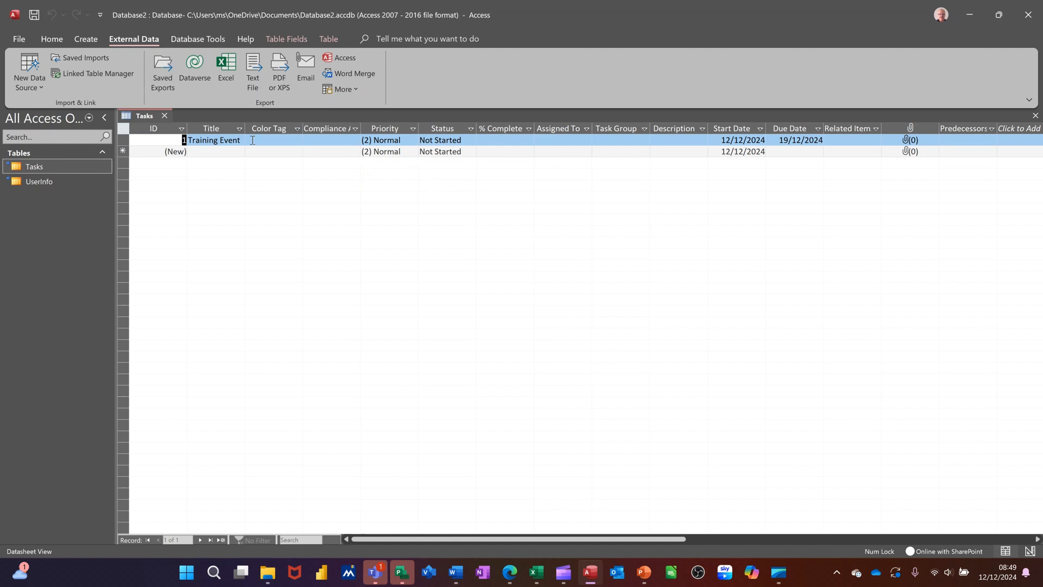
{"action": "left_click", "coordinate": [164, 116]}
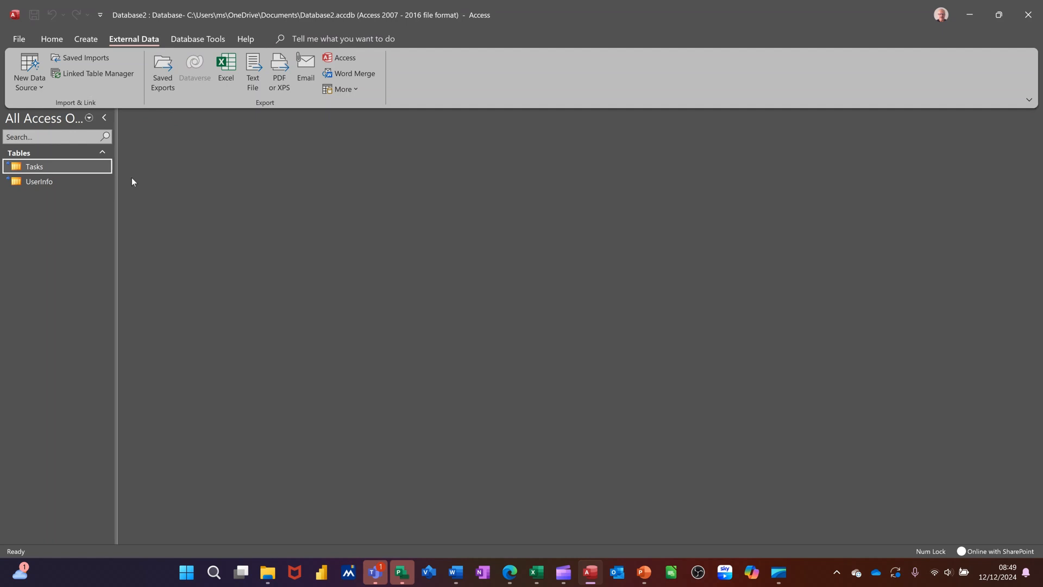
Create a new query in design view with the Tasks table and enlarge its field list.
{"action": "left_click", "coordinate": [83, 40]}
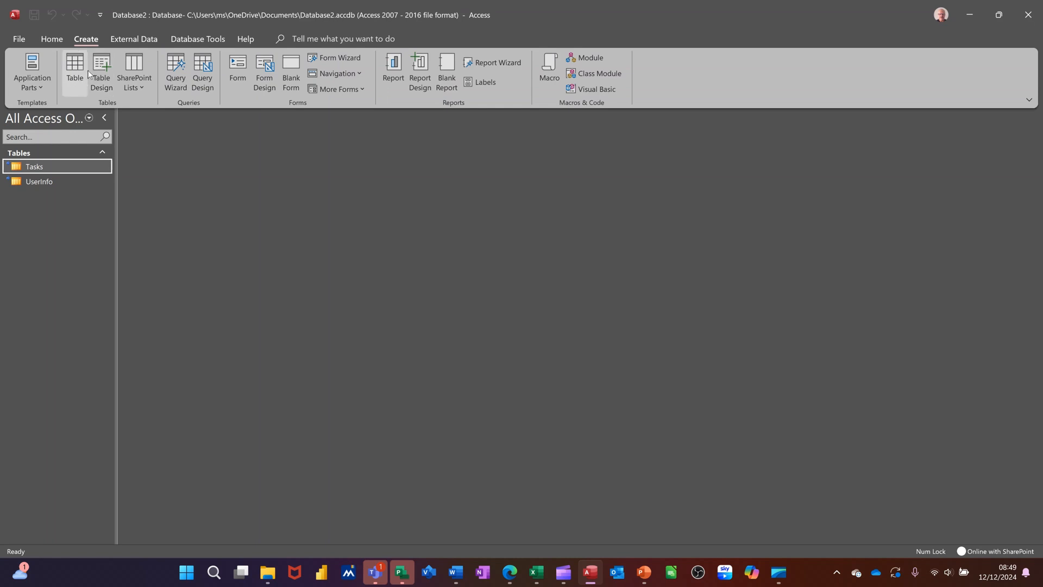
{"action": "left_click", "coordinate": [202, 76]}
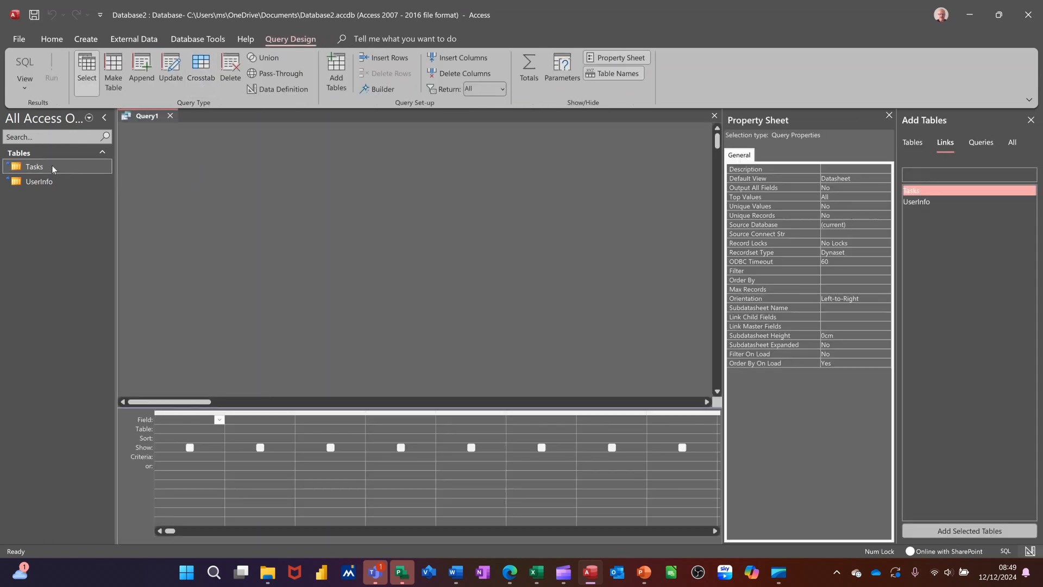
{"action": "left_click_drag", "start_coordinate": [51, 165], "coordinate": [201, 195]}
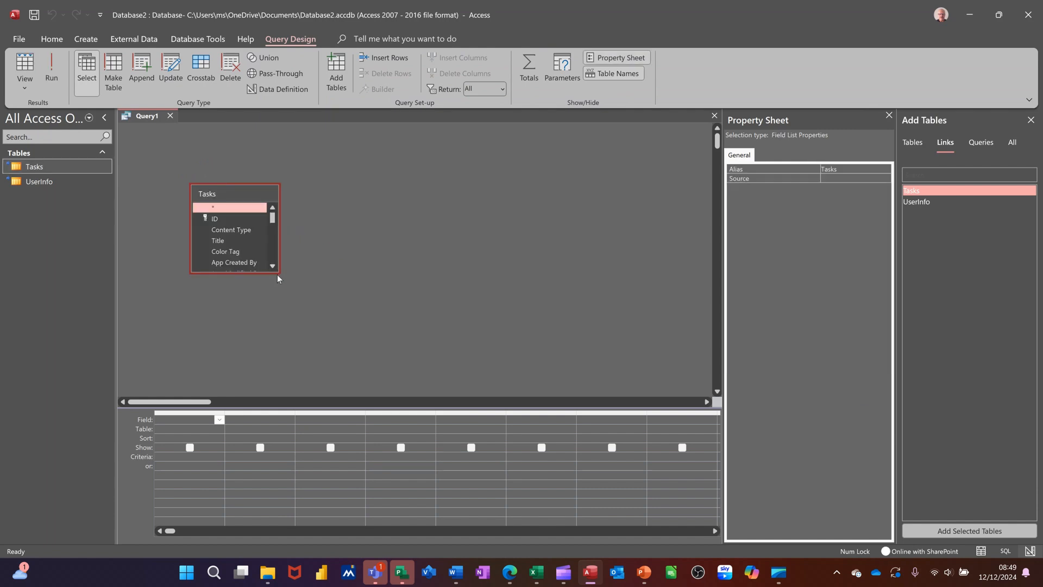
{"action": "left_click_drag", "start_coordinate": [277, 273], "coordinate": [292, 347]}
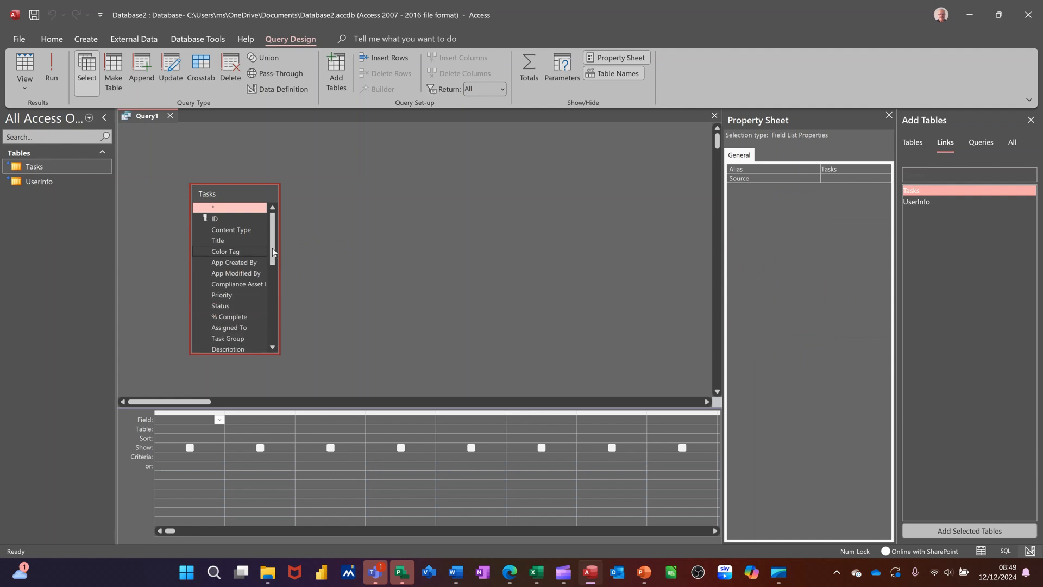
{"action": "left_click_drag", "start_coordinate": [278, 247], "coordinate": [352, 262]}
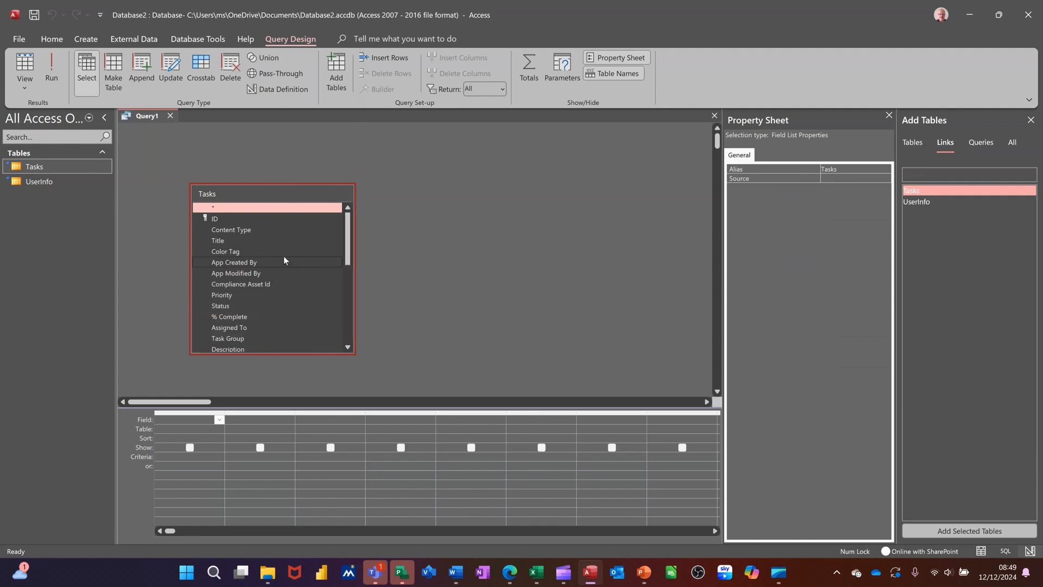
Add the Title, Start Date and Due Date fields from the Tasks table to the query design grid.
{"action": "double_click", "coordinate": [229, 241]}
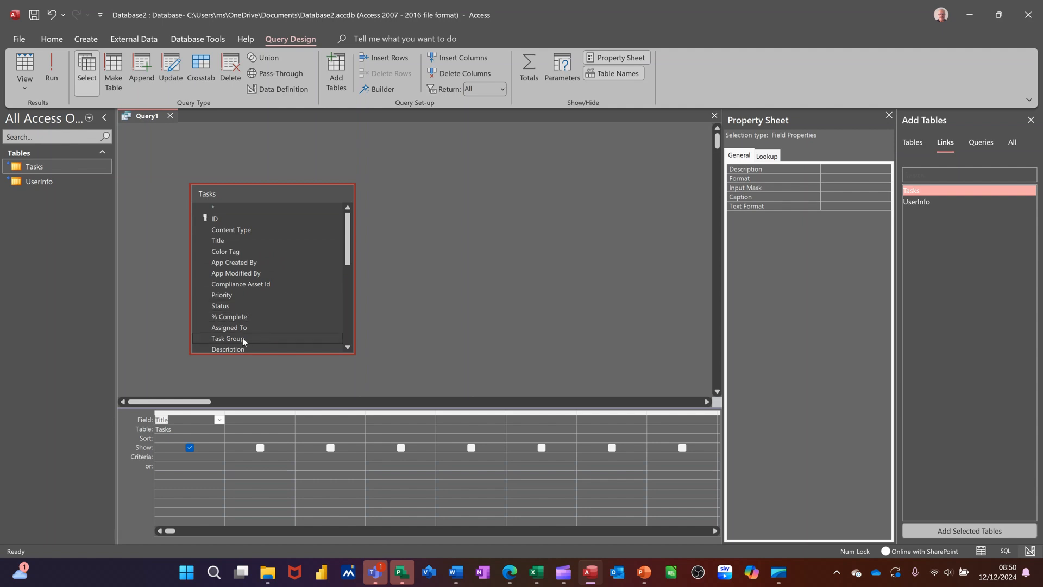
{"action": "scroll", "coordinate": [278, 327], "scroll_direction": "down", "scroll_amount": 1}
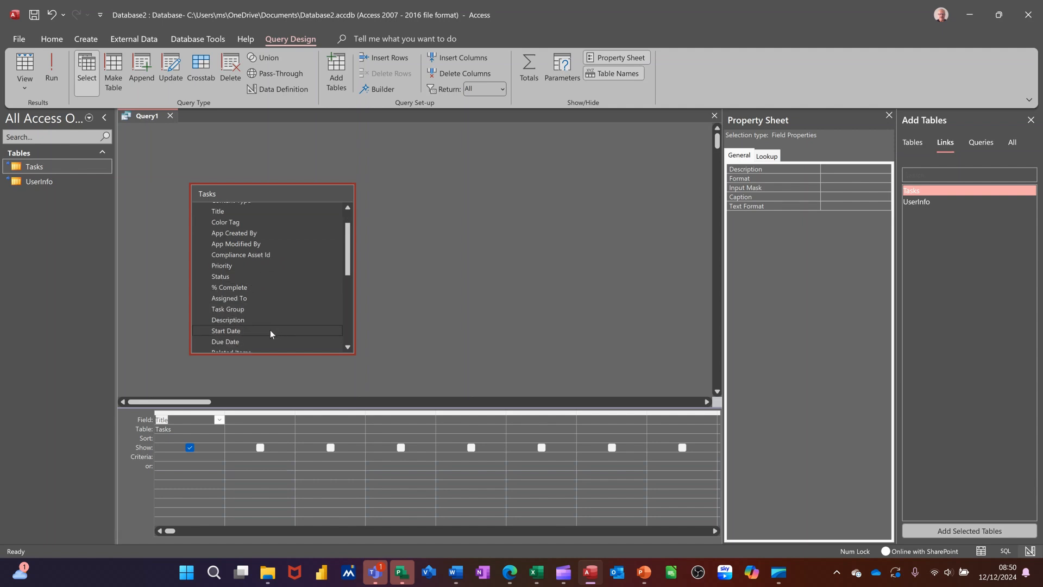
{"action": "double_click", "coordinate": [232, 330]}
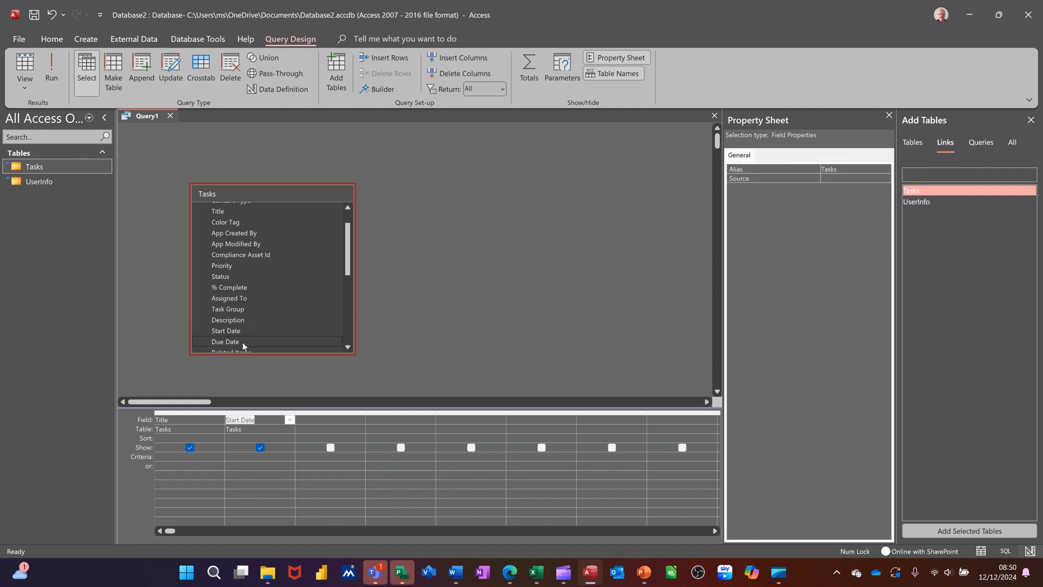
{"action": "double_click", "coordinate": [242, 343]}
{"action": "scroll", "coordinate": [272, 329], "scroll_direction": "down", "scroll_amount": 1}
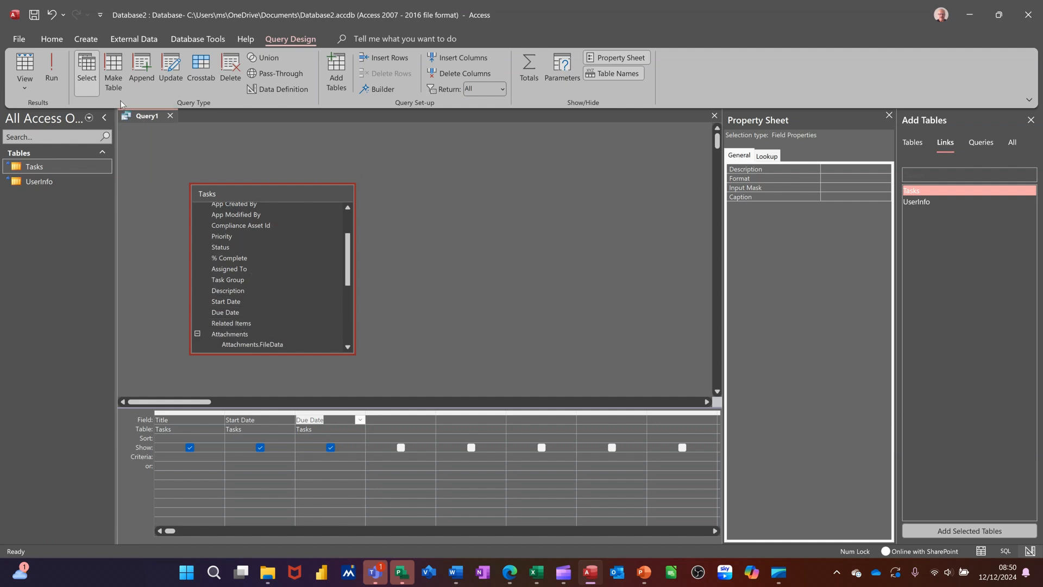
Run the query and save it under the name Query1.
{"action": "left_click", "coordinate": [54, 71]}
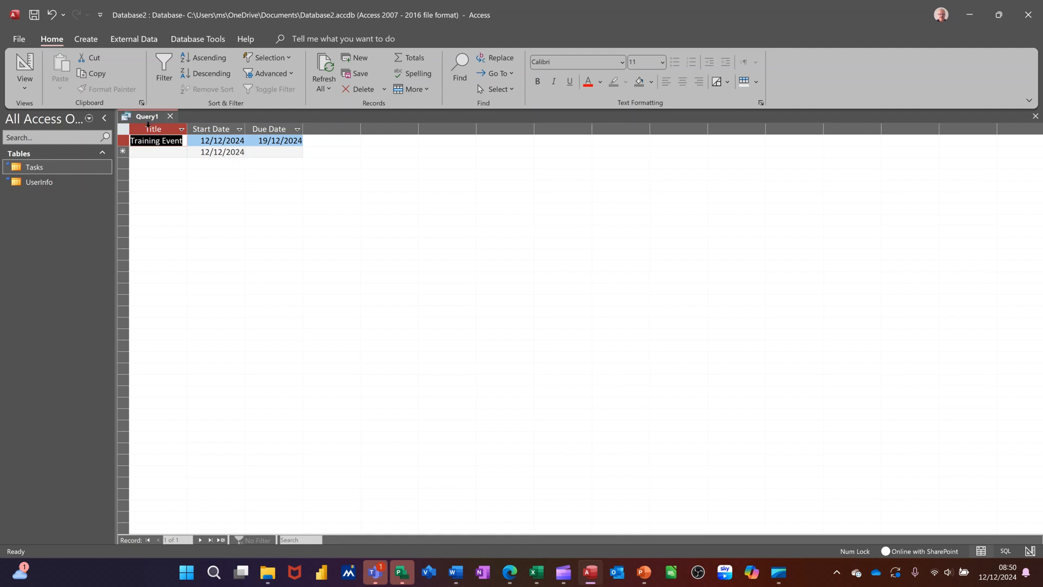
{"action": "left_click", "coordinate": [34, 14]}
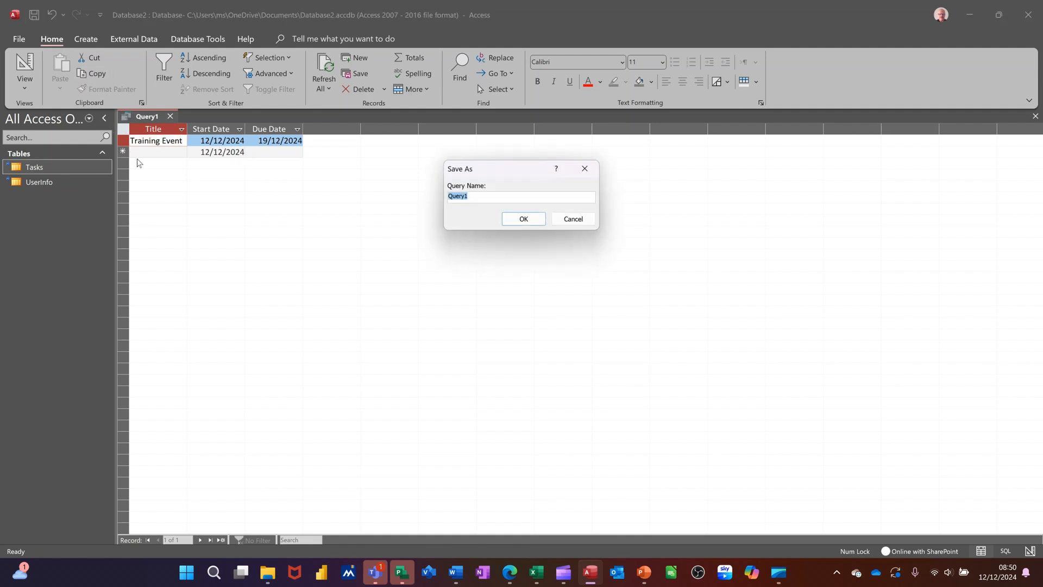
{"action": "left_click", "coordinate": [516, 223]}
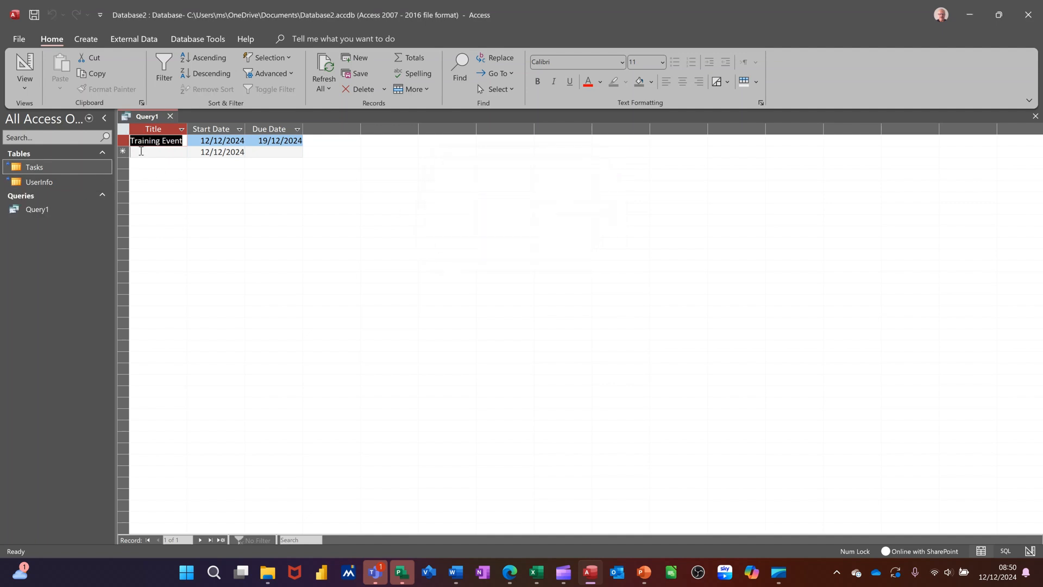
Add three new records to the query results with the titles Excel, Access and Word.
{"action": "left_click", "coordinate": [141, 151]}
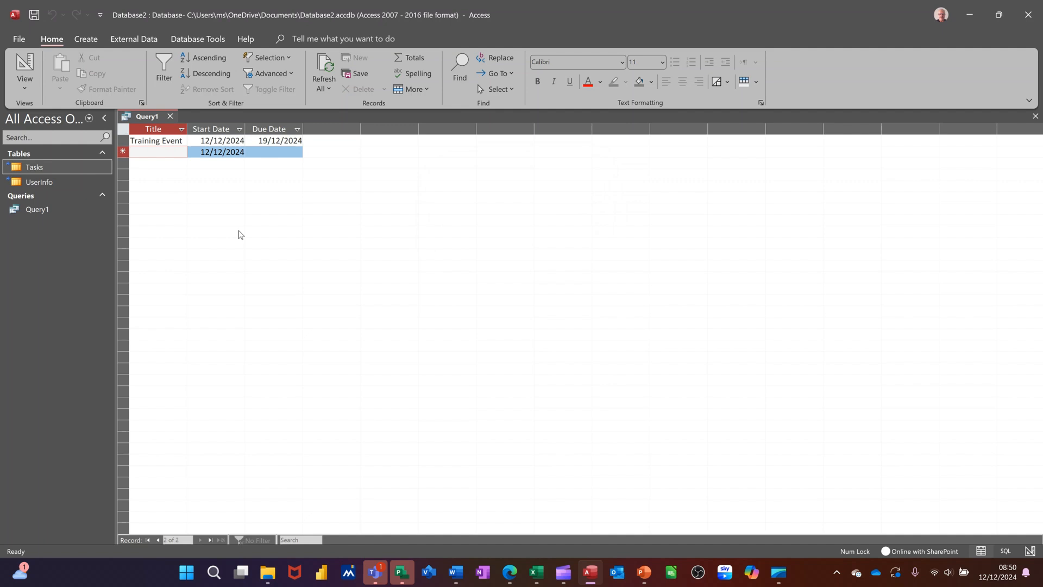
{"action": "type", "text": "Excel"}
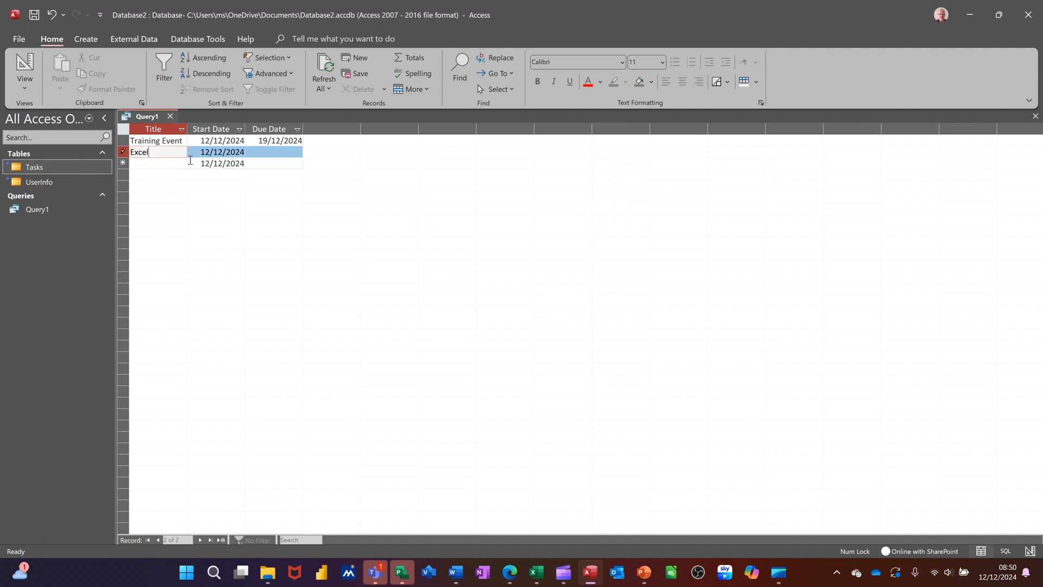
{"action": "left_click", "coordinate": [165, 163]}
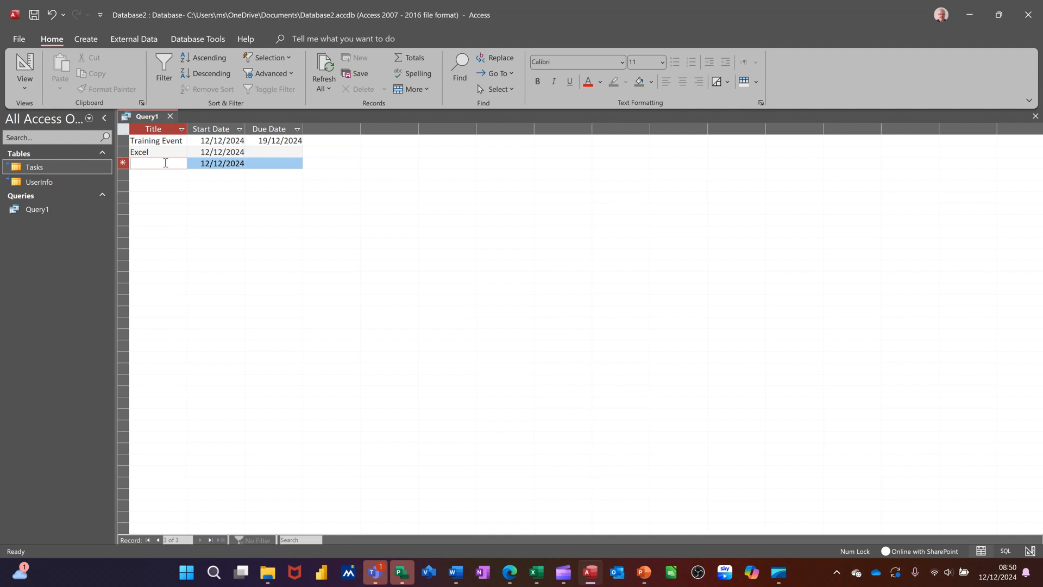
{"action": "type", "text": "Access"}
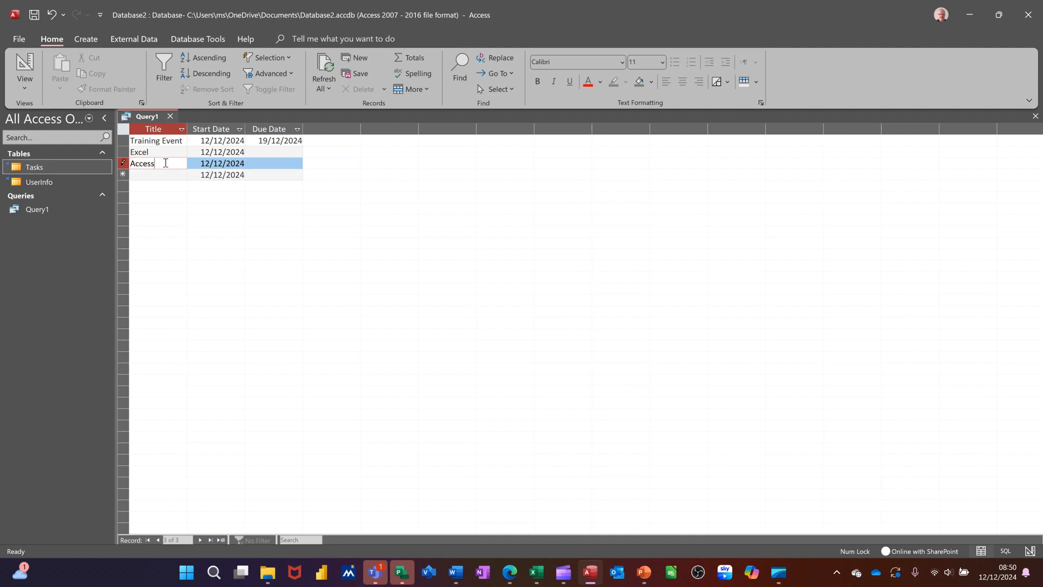
{"action": "left_click", "coordinate": [156, 177]}
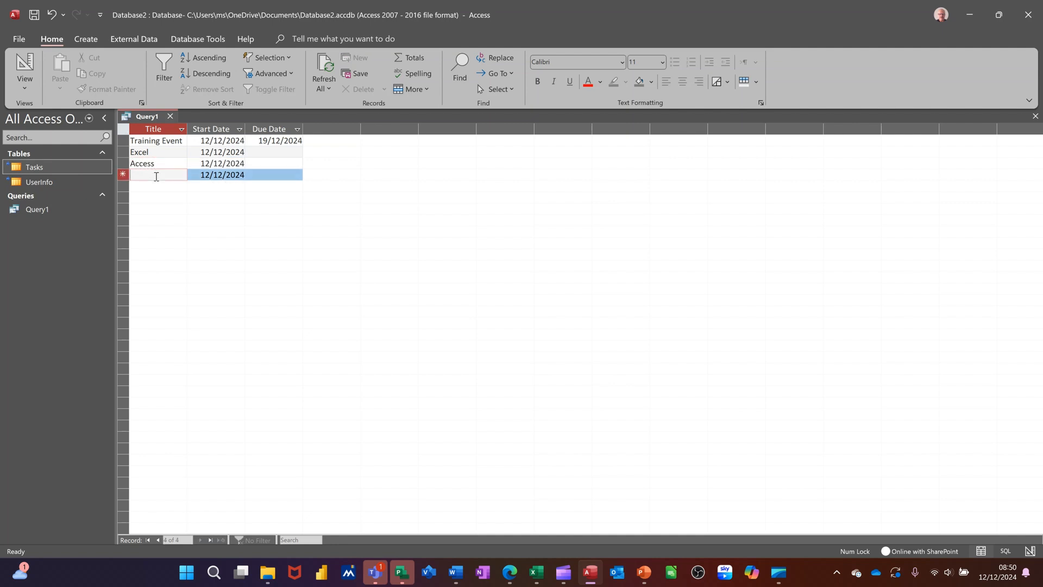
{"action": "type", "text": "Word"}
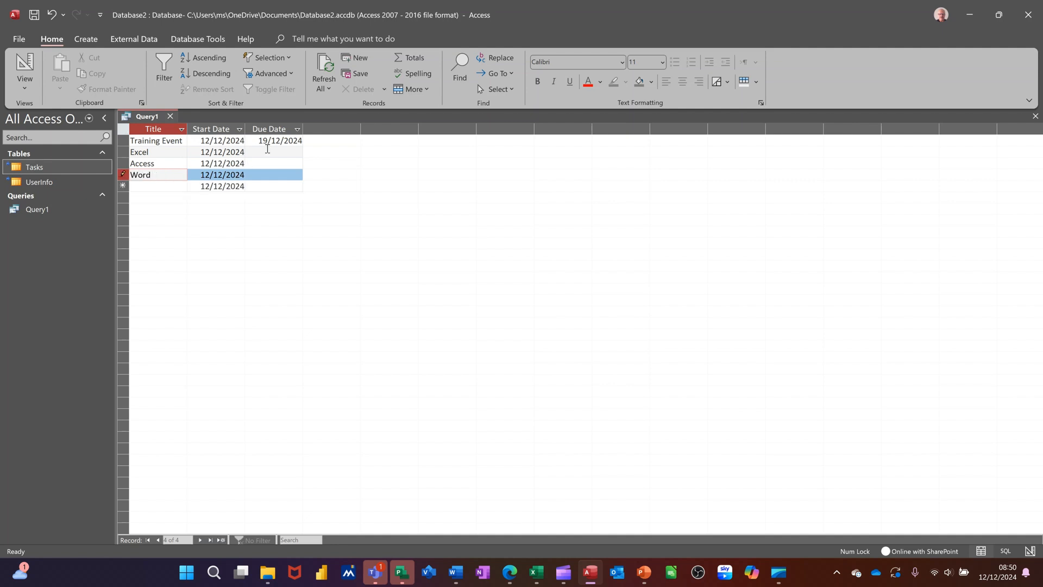
Set the due dates to 19/12/2024 for Excel, 31/12/2024 for Access and 24/12/2024 for Word, and close the query.
{"action": "left_click", "coordinate": [267, 151]}
{"action": "left_click", "coordinate": [308, 152]}
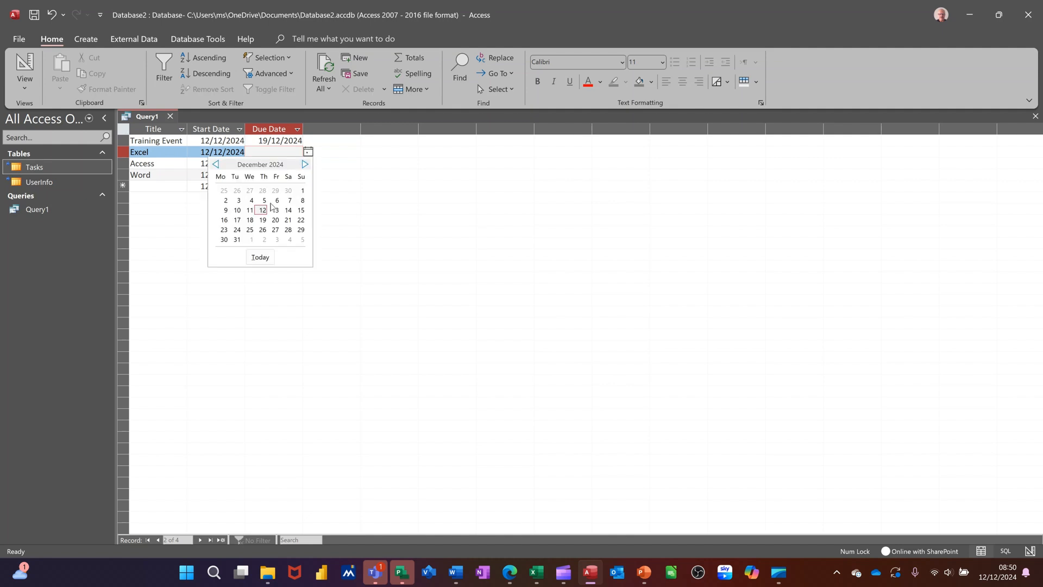
{"action": "left_click", "coordinate": [263, 219]}
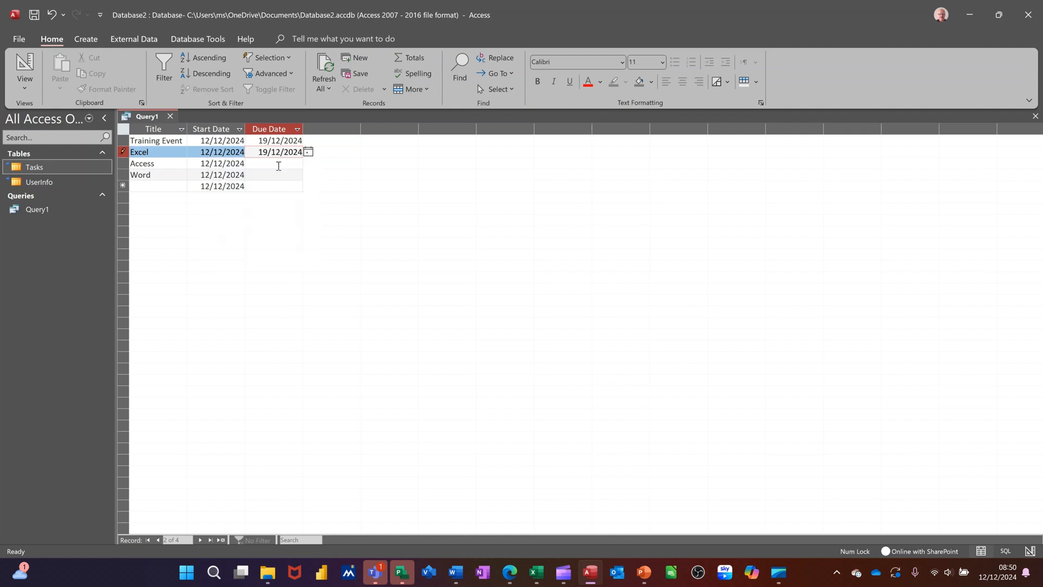
{"action": "left_click", "coordinate": [279, 165]}
{"action": "left_click", "coordinate": [308, 163]}
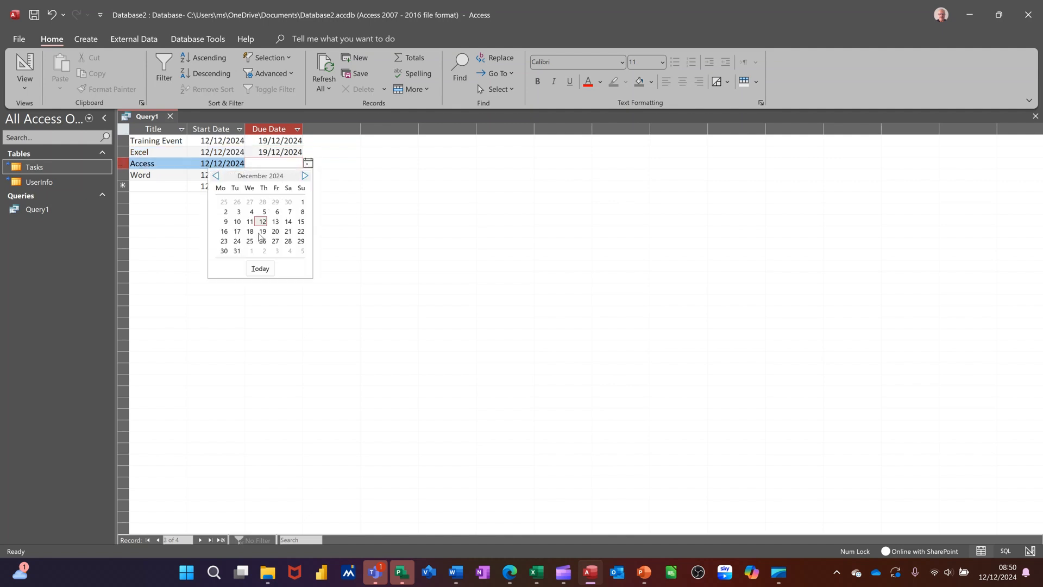
{"action": "left_click", "coordinate": [237, 251]}
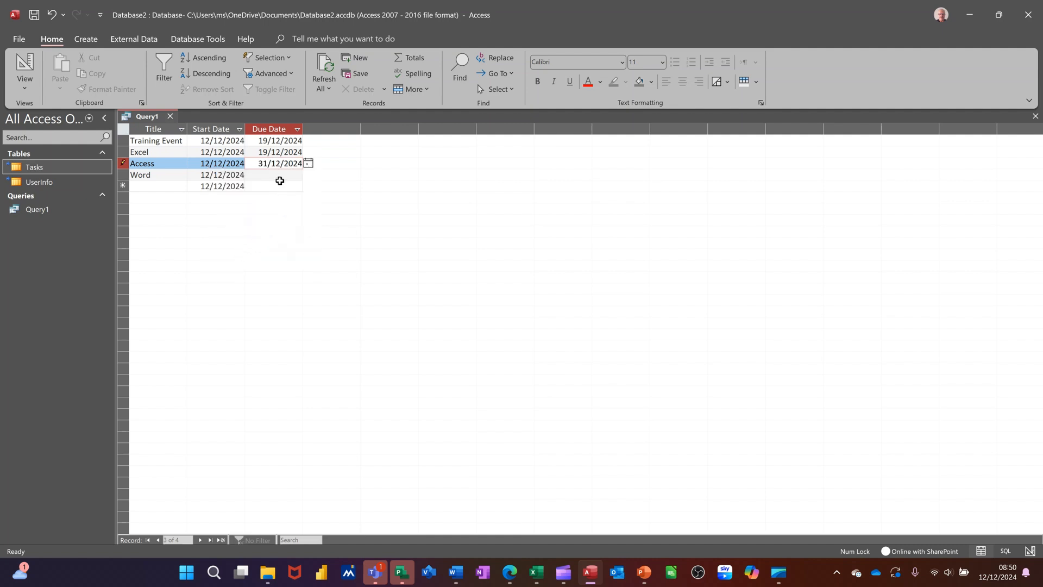
{"action": "left_click", "coordinate": [279, 176]}
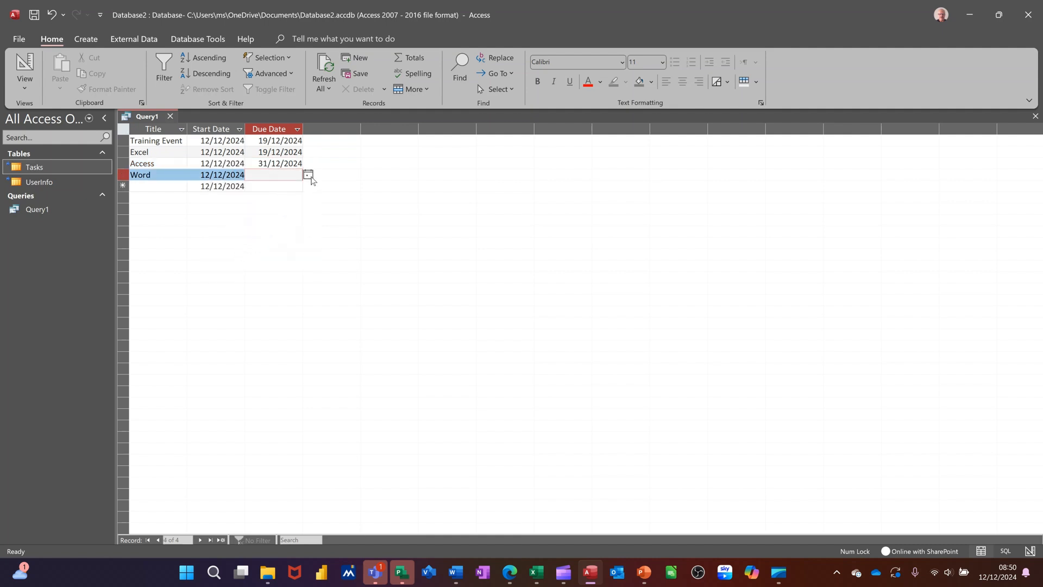
{"action": "left_click", "coordinate": [308, 174]}
{"action": "left_click", "coordinate": [231, 253]}
{"action": "left_click", "coordinate": [265, 186]}
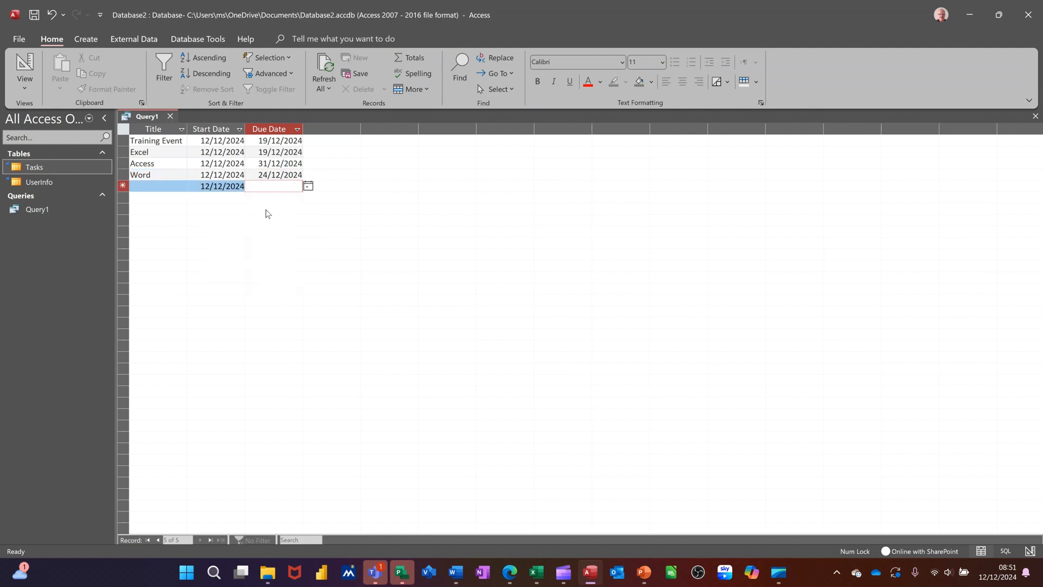
{"action": "left_click", "coordinate": [171, 116]}
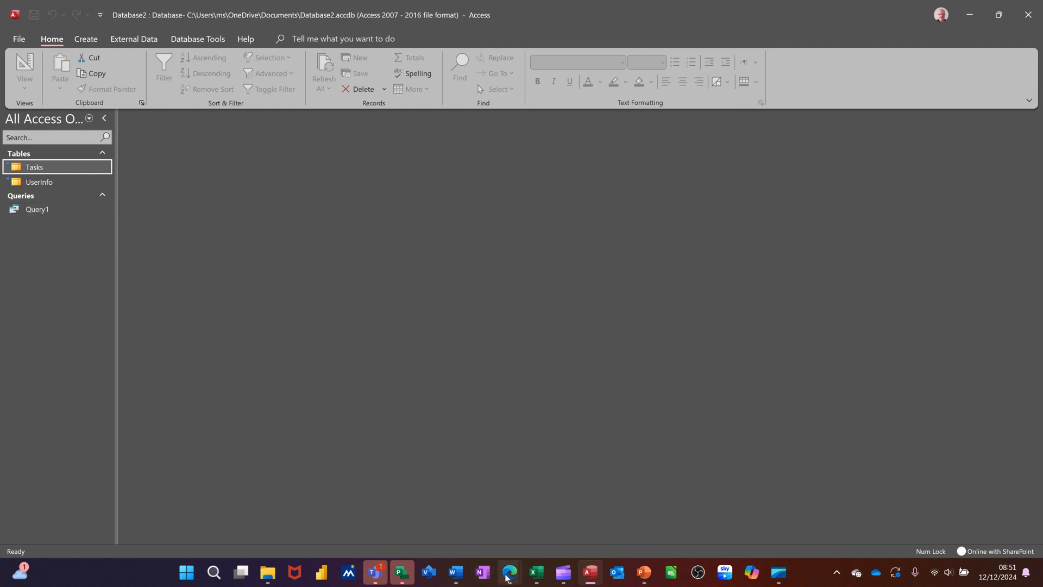
Switch to the SharePoint Tasks list in Edge and reload it to check for the records added in Access.
{"action": "mouse_move", "coordinate": [509, 571]}
{"action": "left_click", "coordinate": [550, 532]}
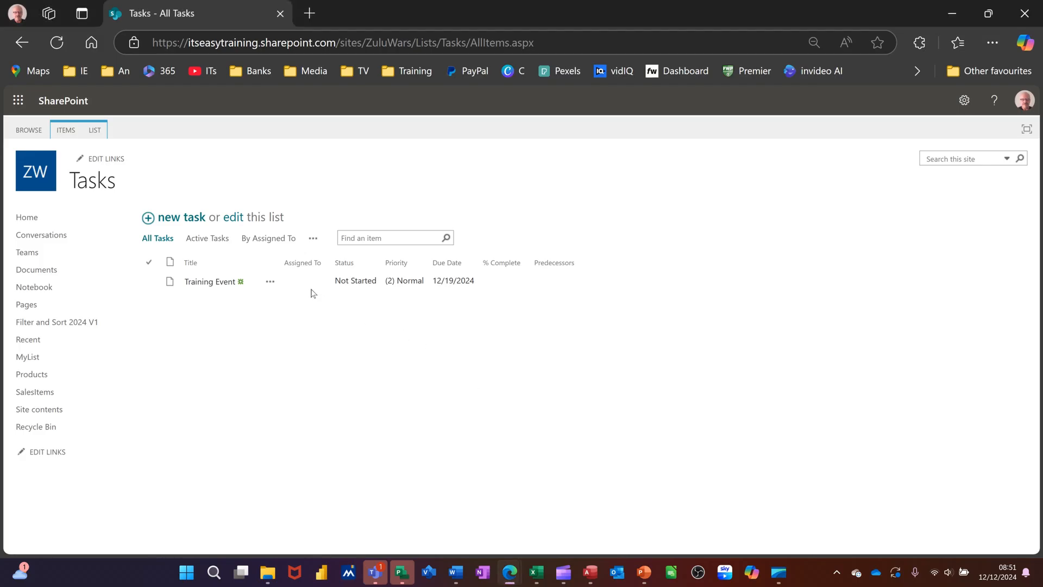
{"action": "left_click", "coordinate": [55, 42]}
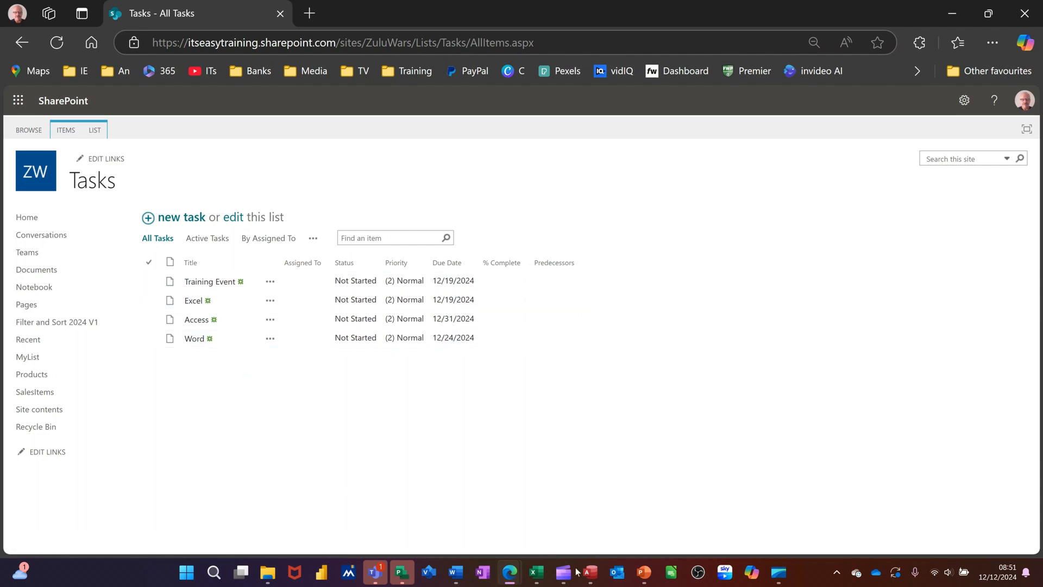
Switch to Access and link the existing SharePoint lists Products and MyList from the ZuluWars site as linked tables.
{"action": "left_click", "coordinate": [592, 577]}
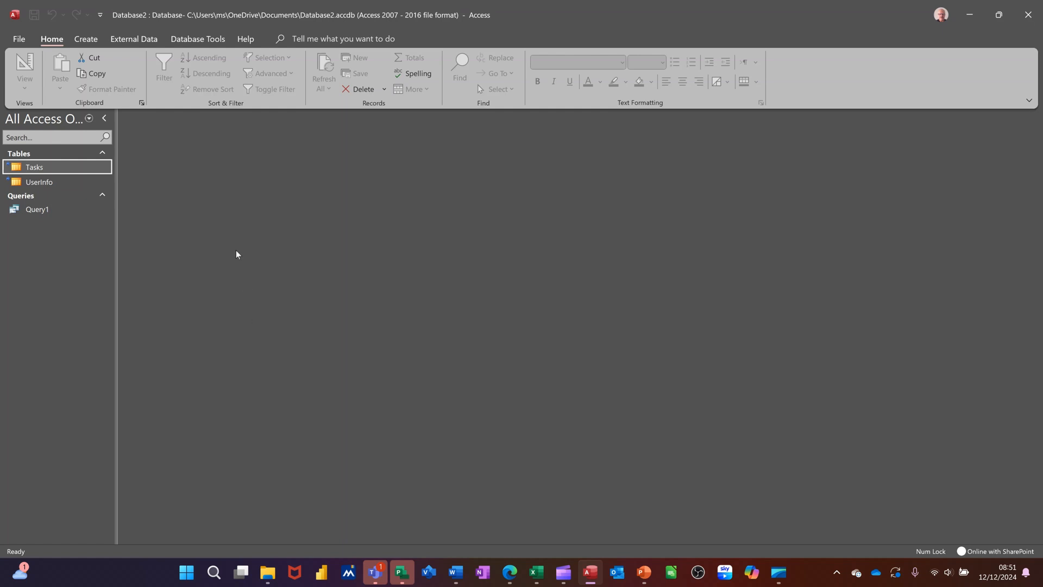
{"action": "left_click", "coordinate": [87, 41]}
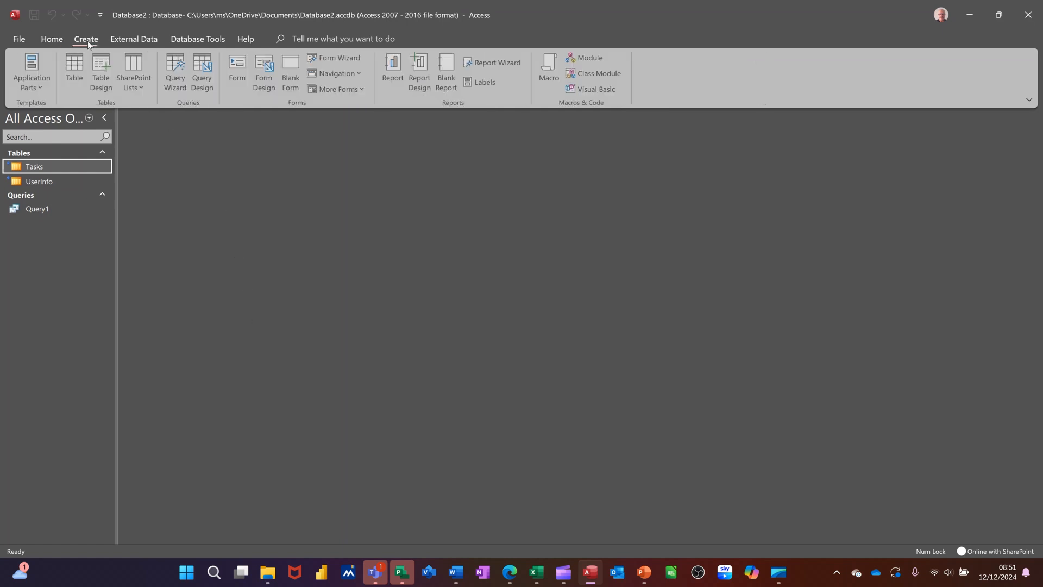
{"action": "left_click", "coordinate": [135, 76]}
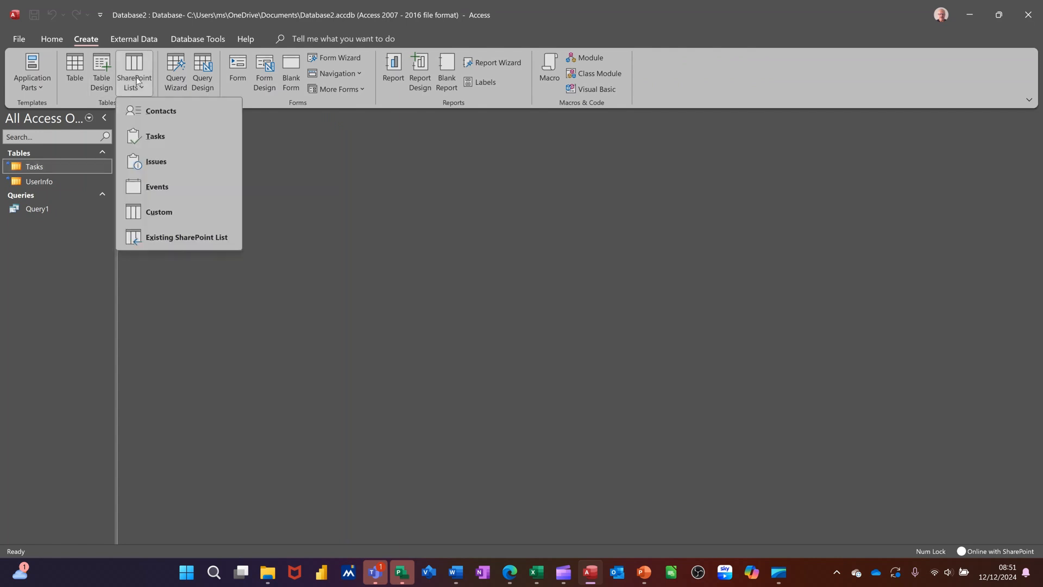
{"action": "left_click", "coordinate": [173, 243]}
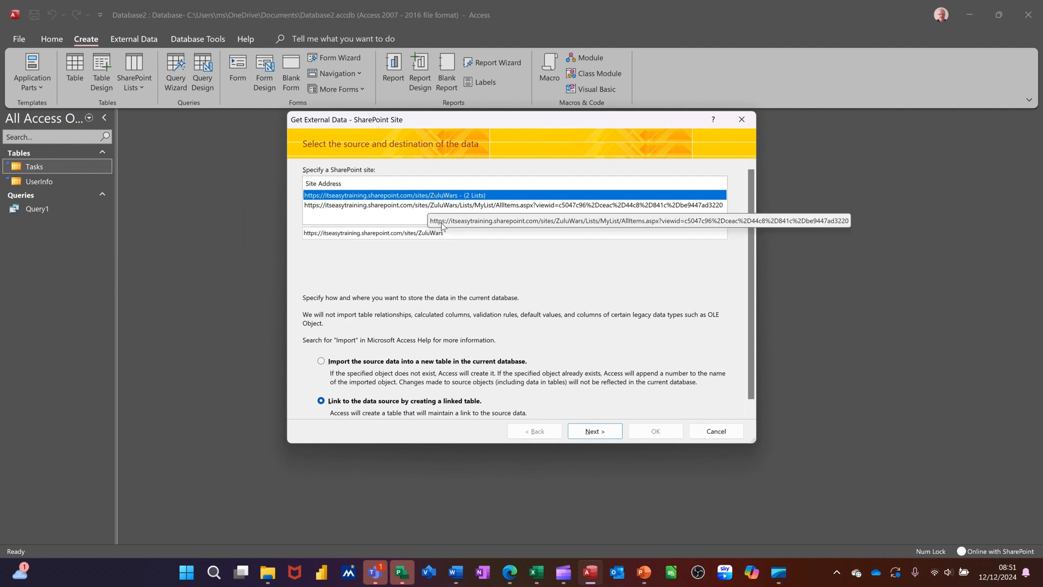
{"action": "left_click", "coordinate": [595, 433]}
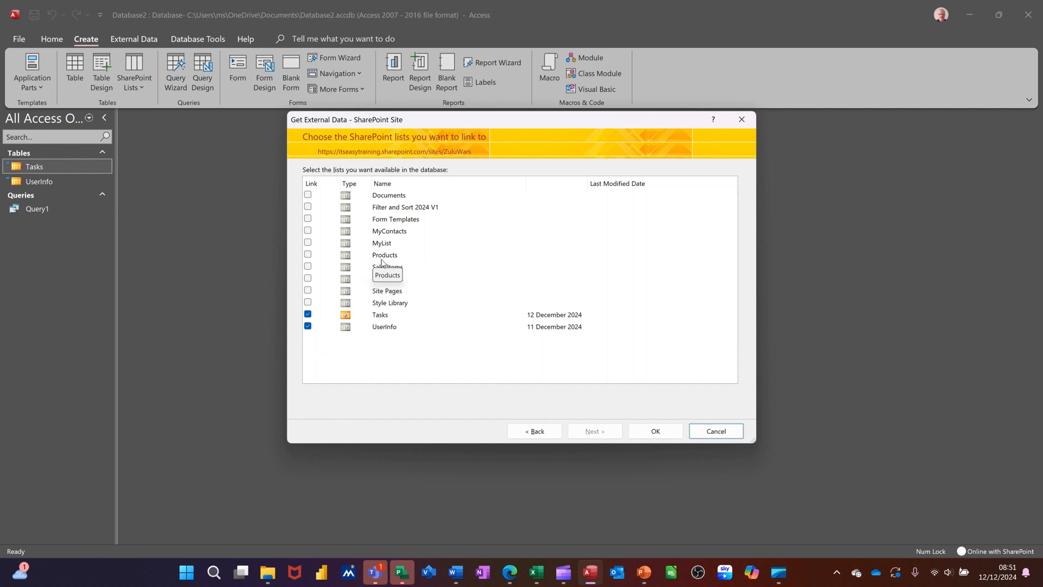
{"action": "left_click", "coordinate": [307, 256]}
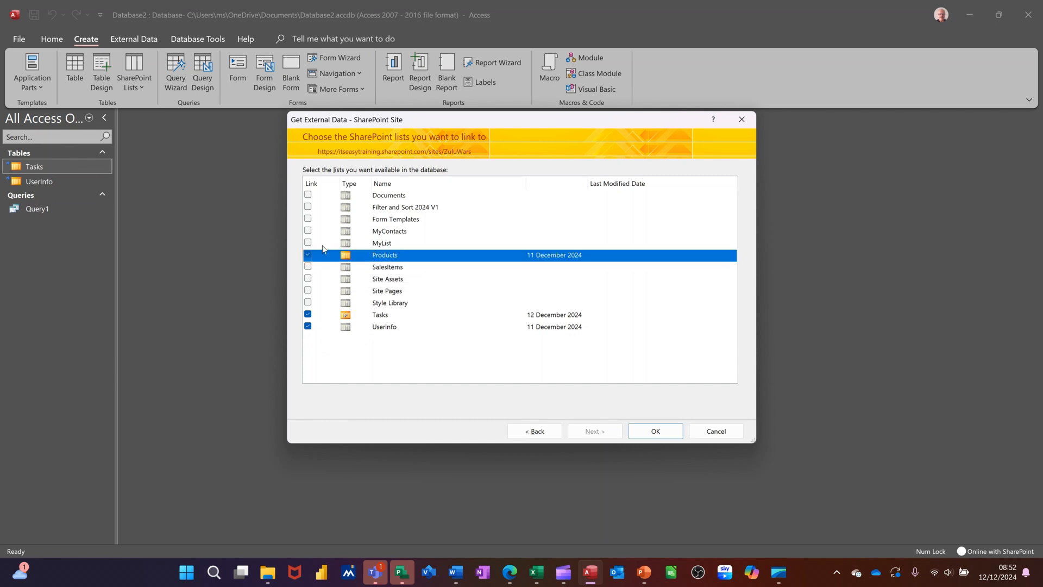
{"action": "left_click", "coordinate": [308, 243]}
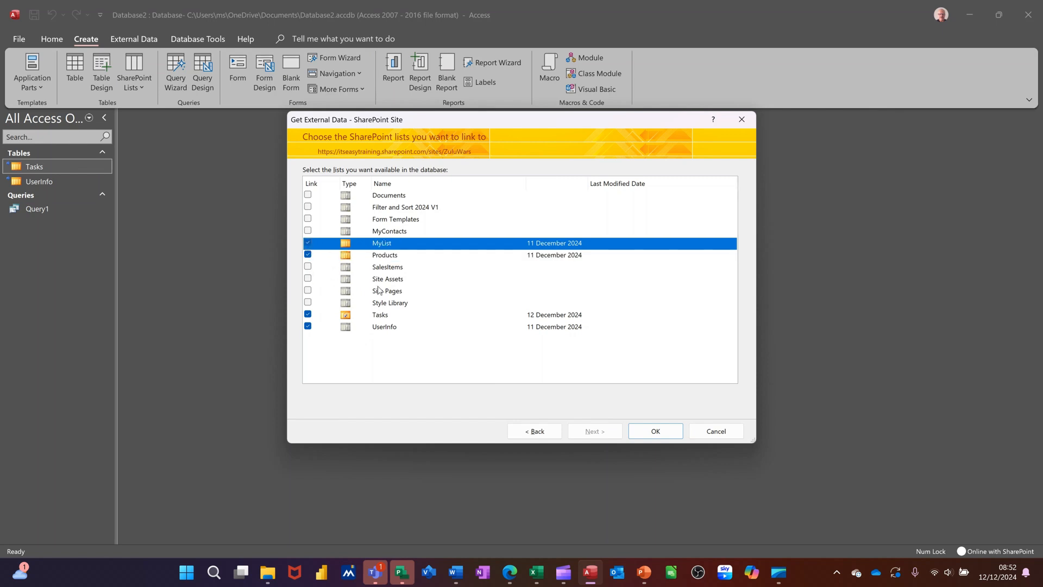
{"action": "left_click", "coordinate": [645, 432]}
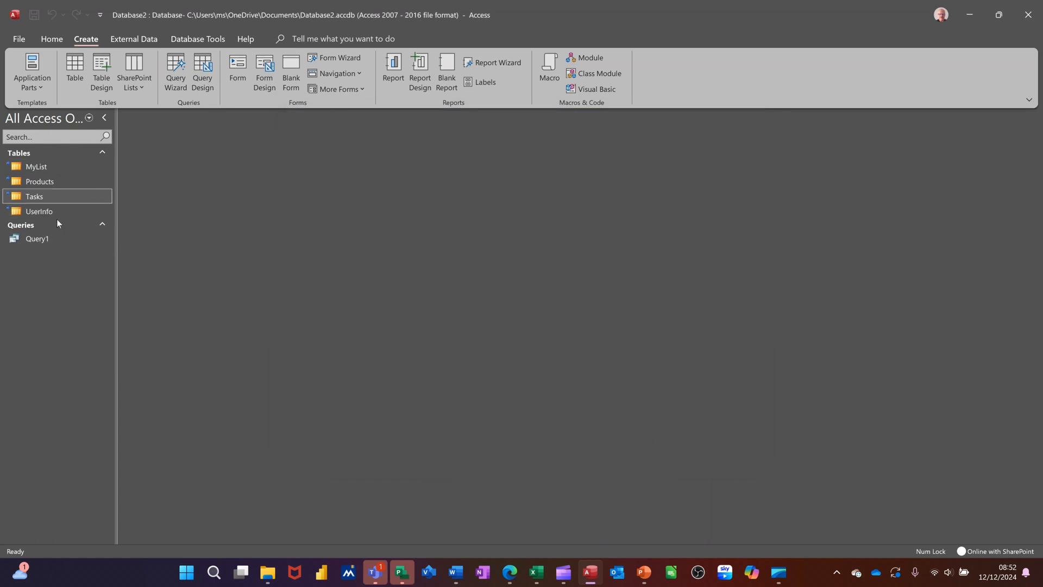
Open the linked Products and MyList tables in turn to review their records, closing each one.
{"action": "double_click", "coordinate": [55, 186]}
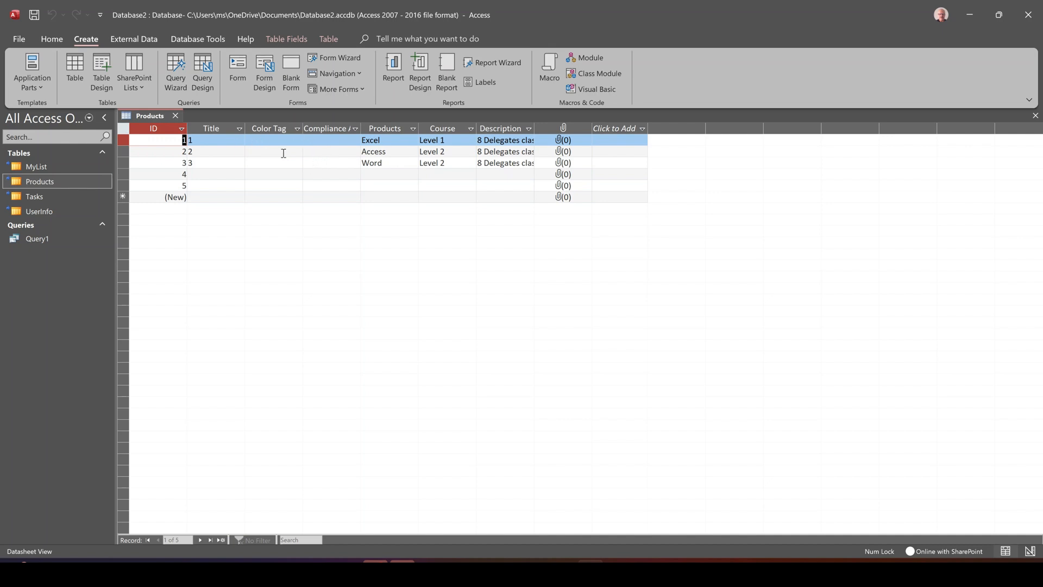
{"action": "left_click", "coordinate": [175, 115]}
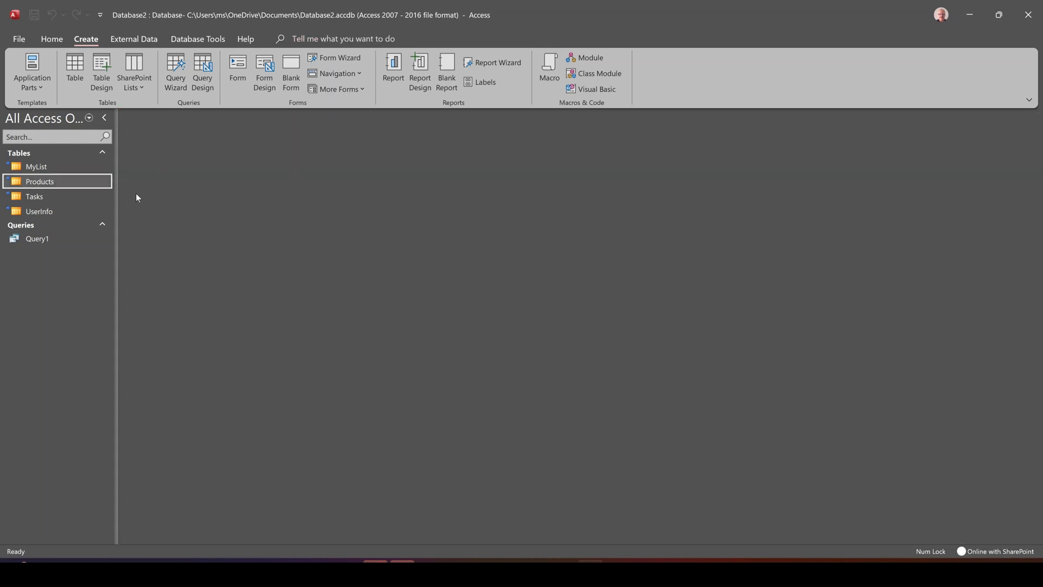
{"action": "double_click", "coordinate": [58, 165]}
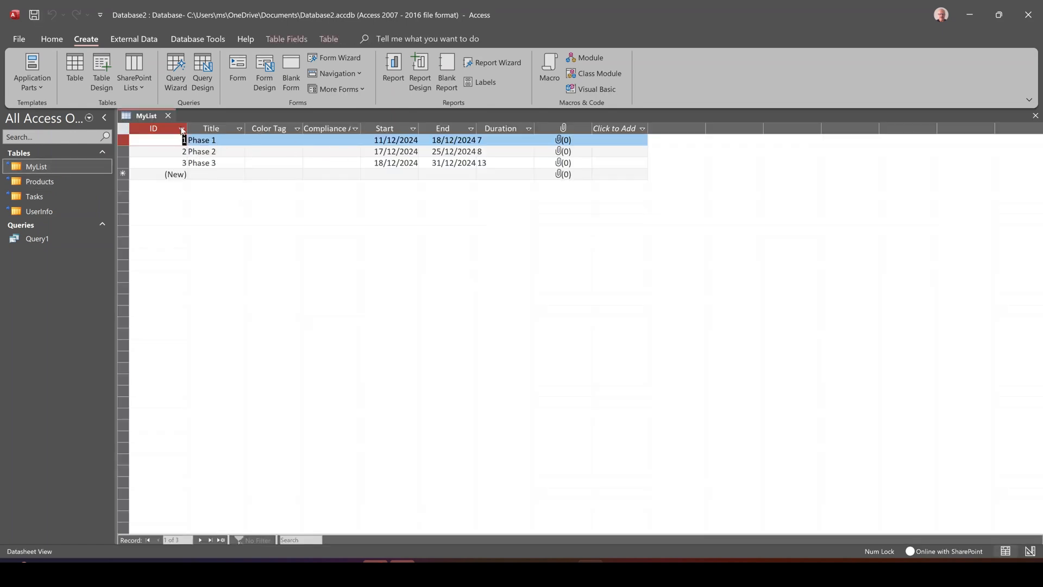
{"action": "left_click", "coordinate": [168, 115]}
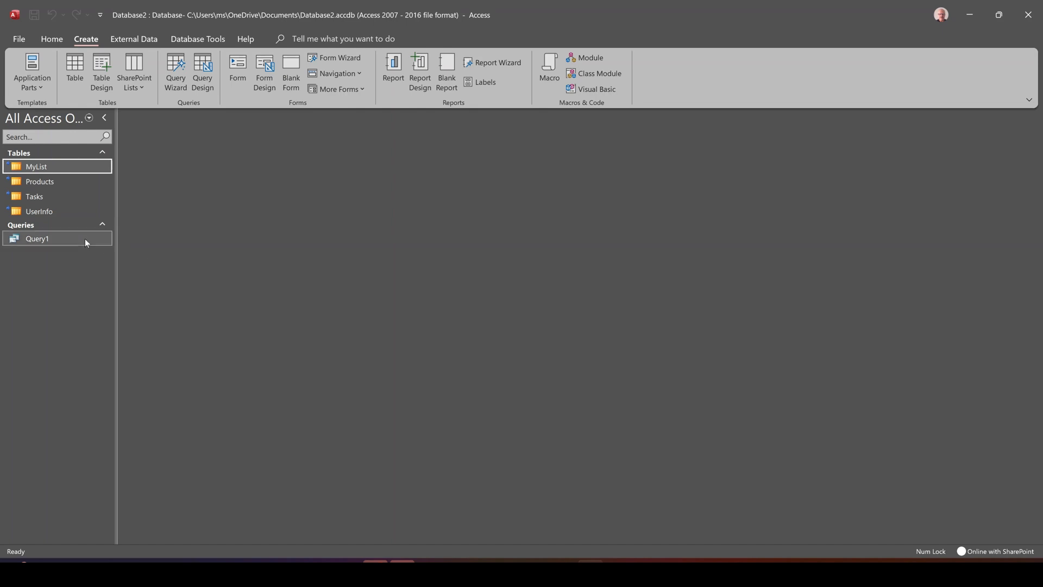
Create a form based on the query Query1, then close it and save it under the name Query1.
{"action": "left_click", "coordinate": [32, 240]}
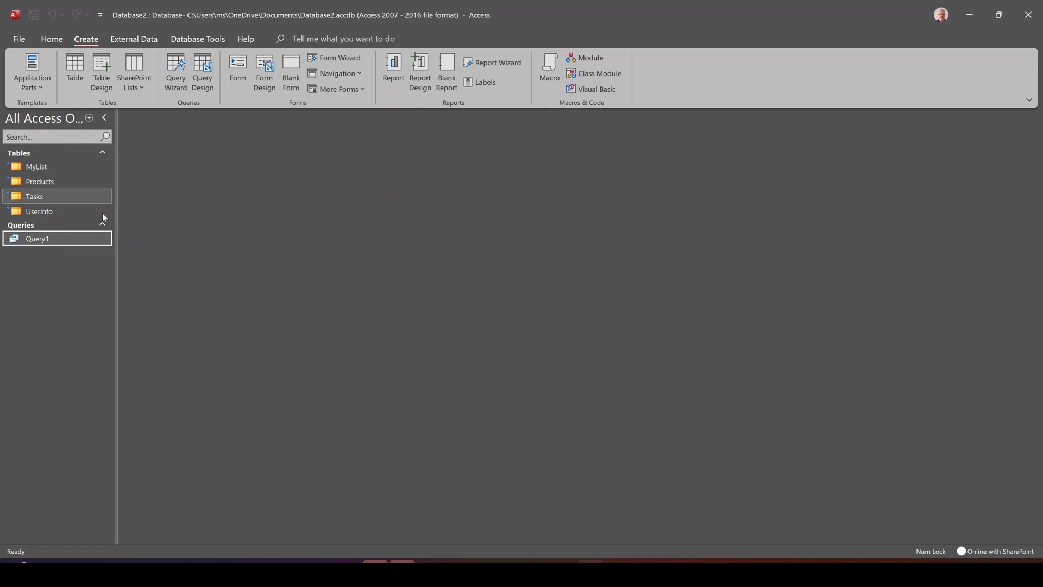
{"action": "left_click", "coordinate": [237, 73]}
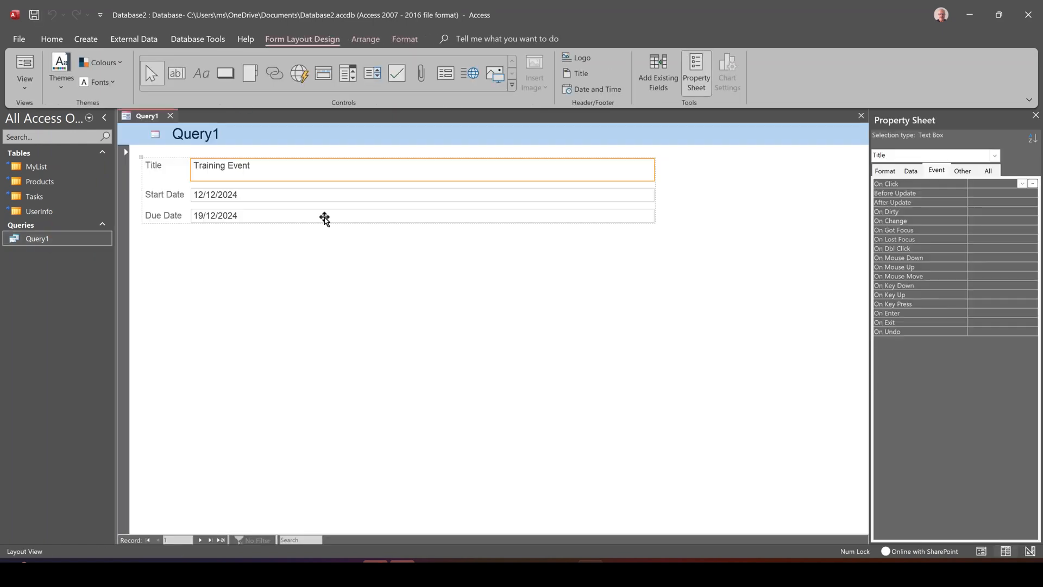
{"action": "left_click", "coordinate": [170, 116]}
{"action": "left_click", "coordinate": [472, 322]}
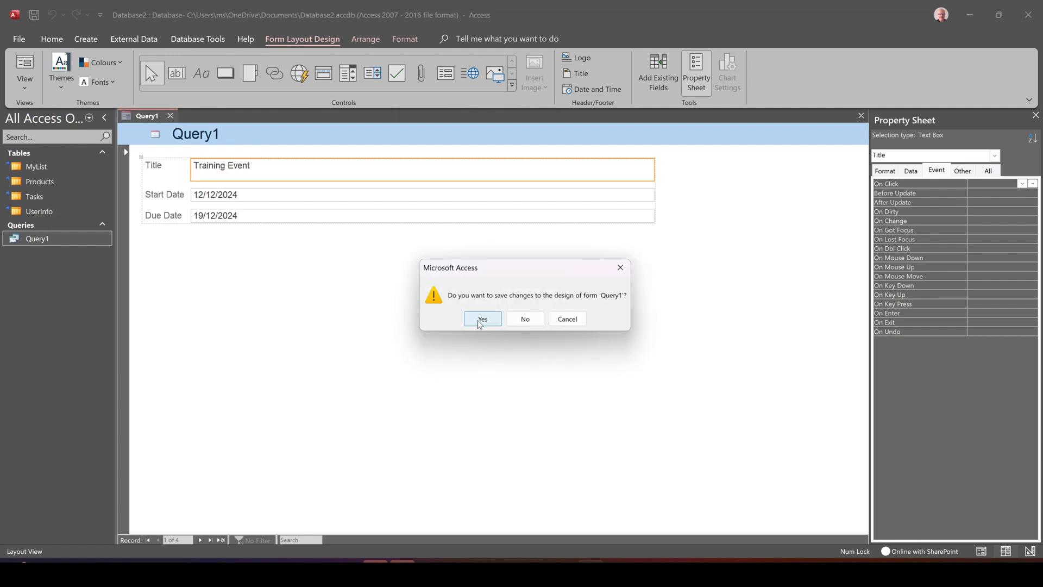
{"action": "left_click", "coordinate": [523, 218]}
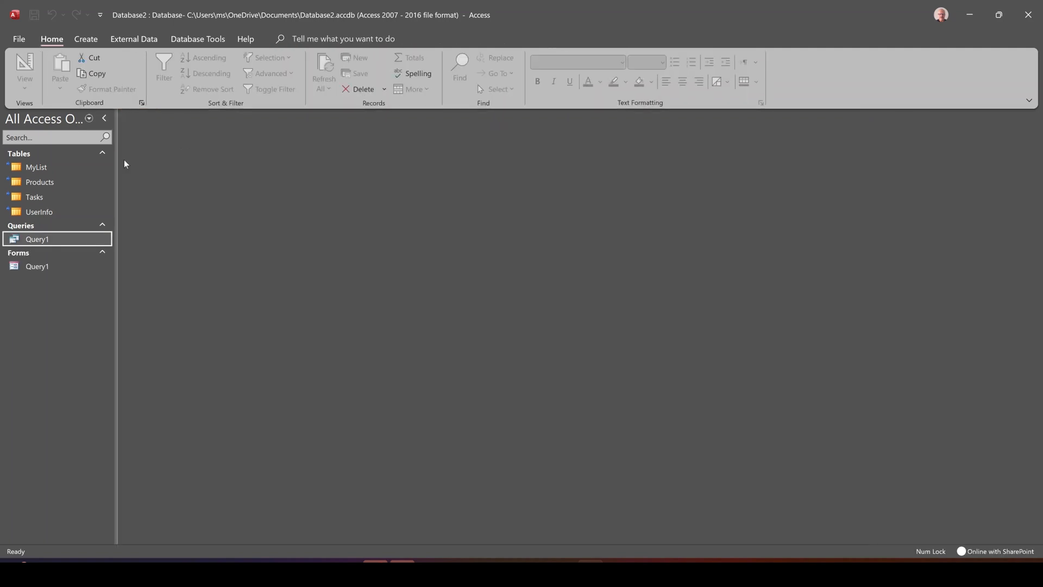
Create a report based on the query Query1.
{"action": "left_click", "coordinate": [41, 271]}
{"action": "left_click", "coordinate": [50, 244]}
{"action": "left_click", "coordinate": [86, 40]}
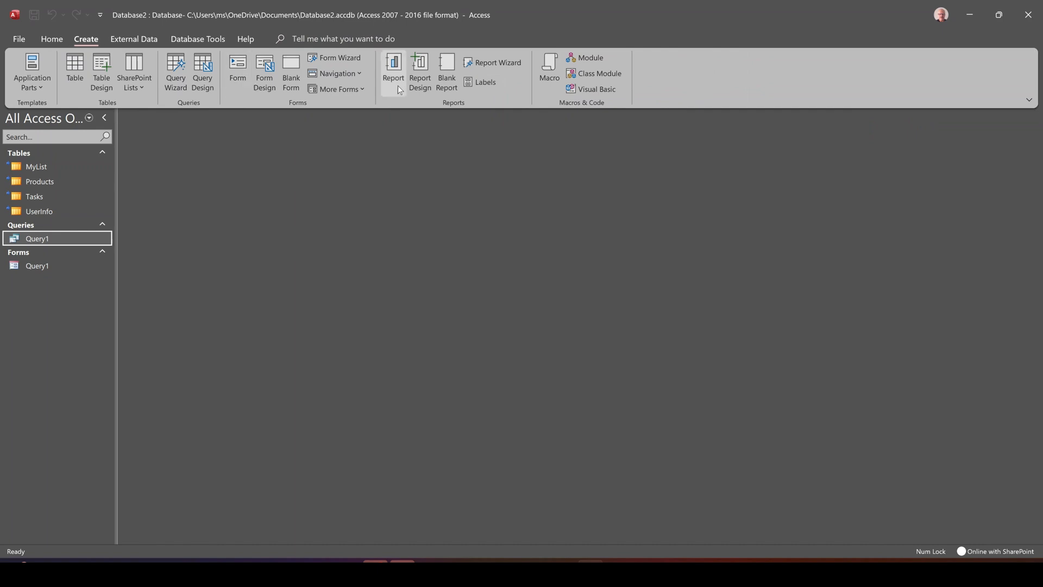
{"action": "left_click", "coordinate": [394, 67]}
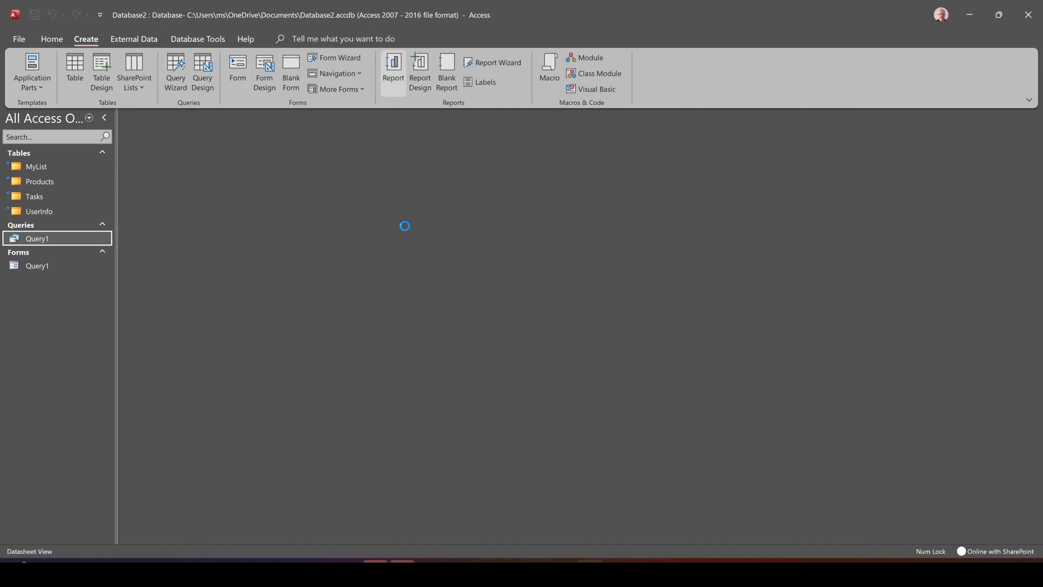